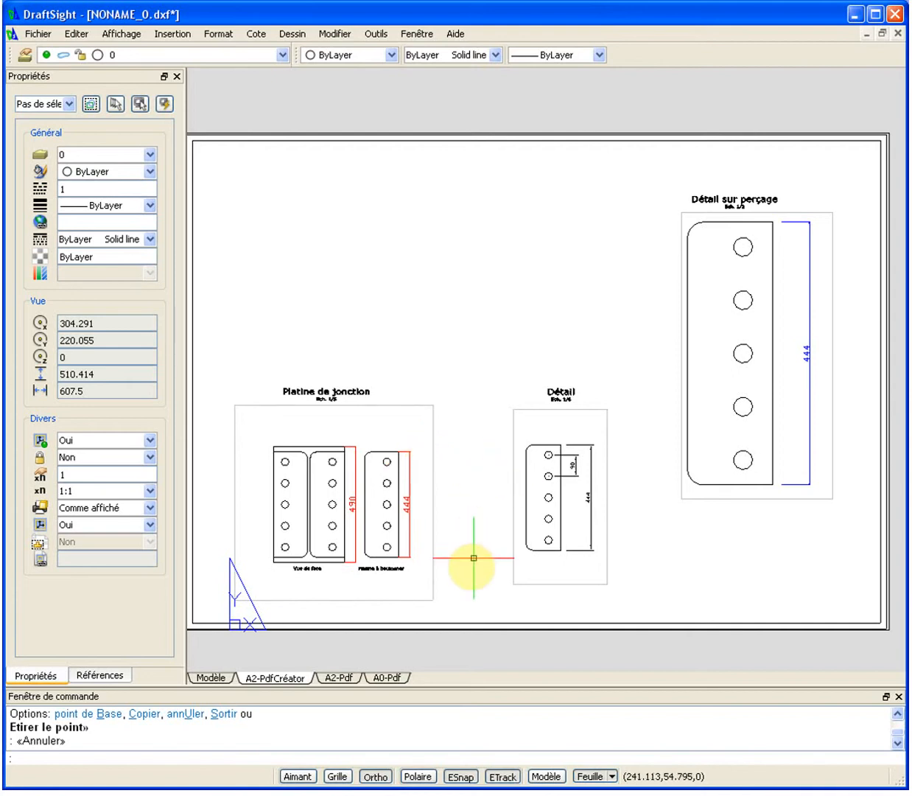
- Raise the lower edge of the Platine de jonction viewport, reducing its height to about 148
click(420, 600)
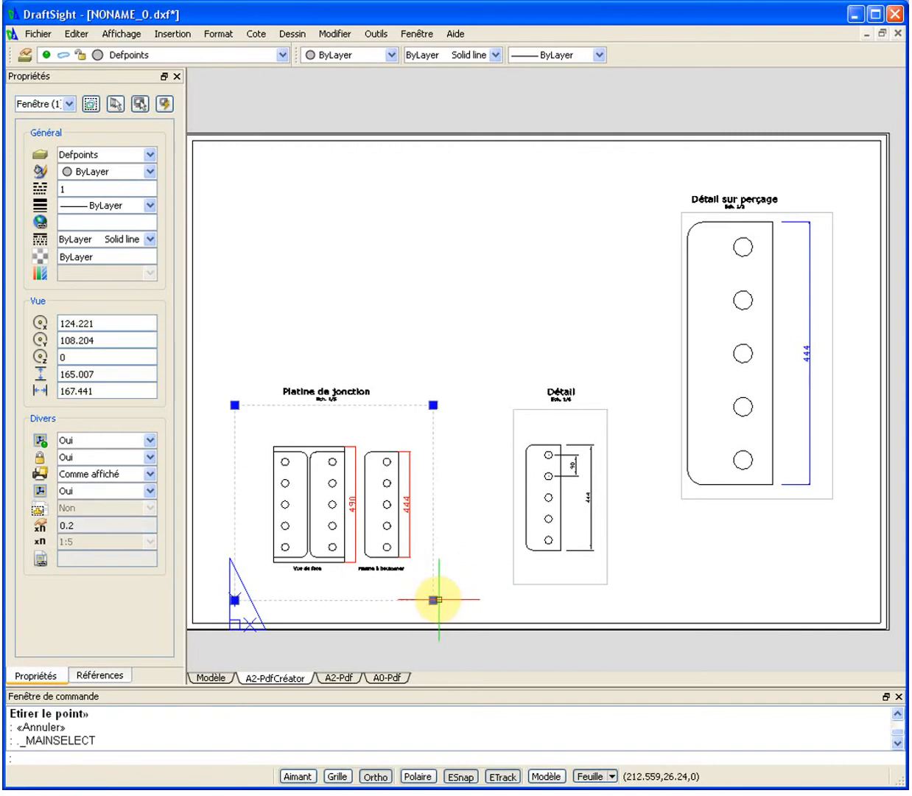
click(433, 600)
scroll(427, 593, up, 4)
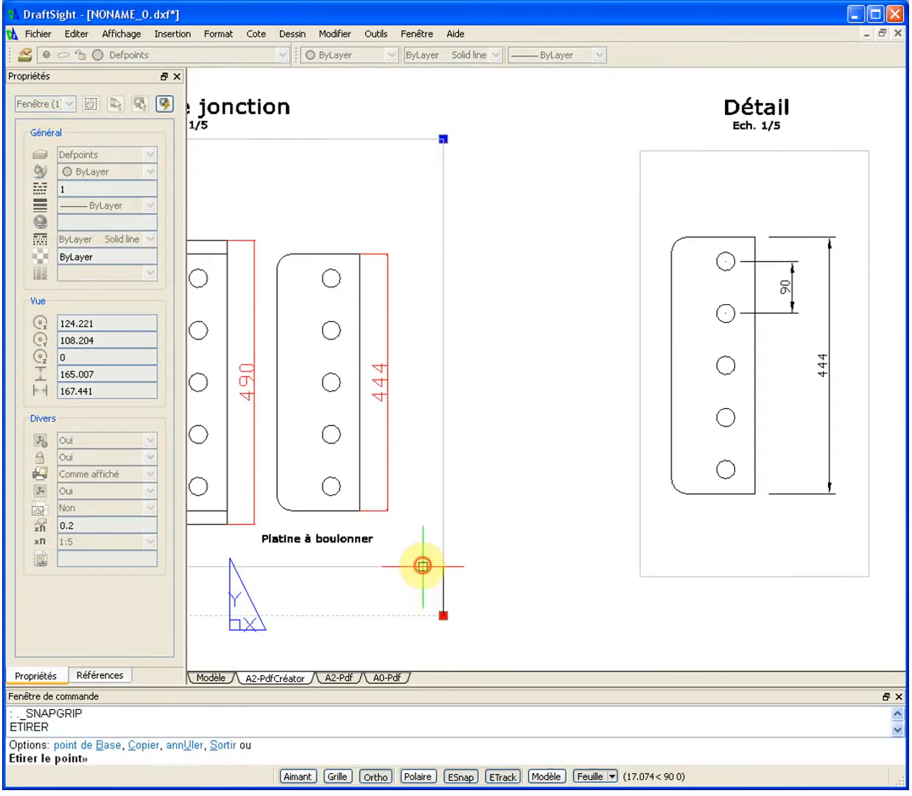
scroll(418, 509, down, 3)
scroll(423, 413, up, 2)
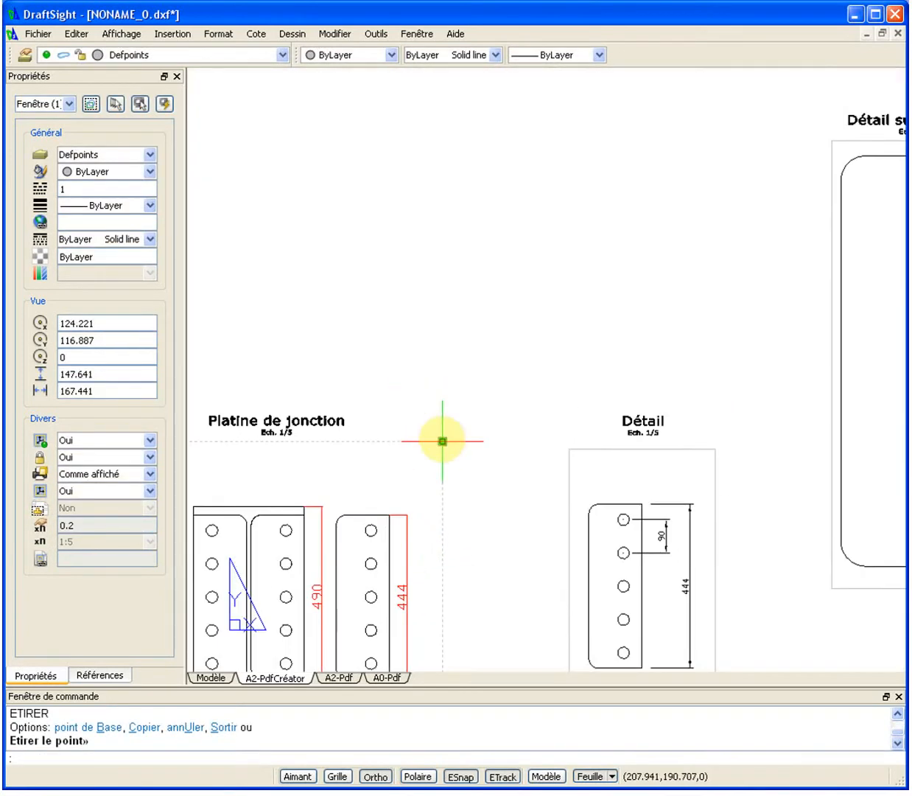
- Lower the upper edge of the Platine de jonction viewport, reducing its height to about 122
click(439, 440)
click(438, 439)
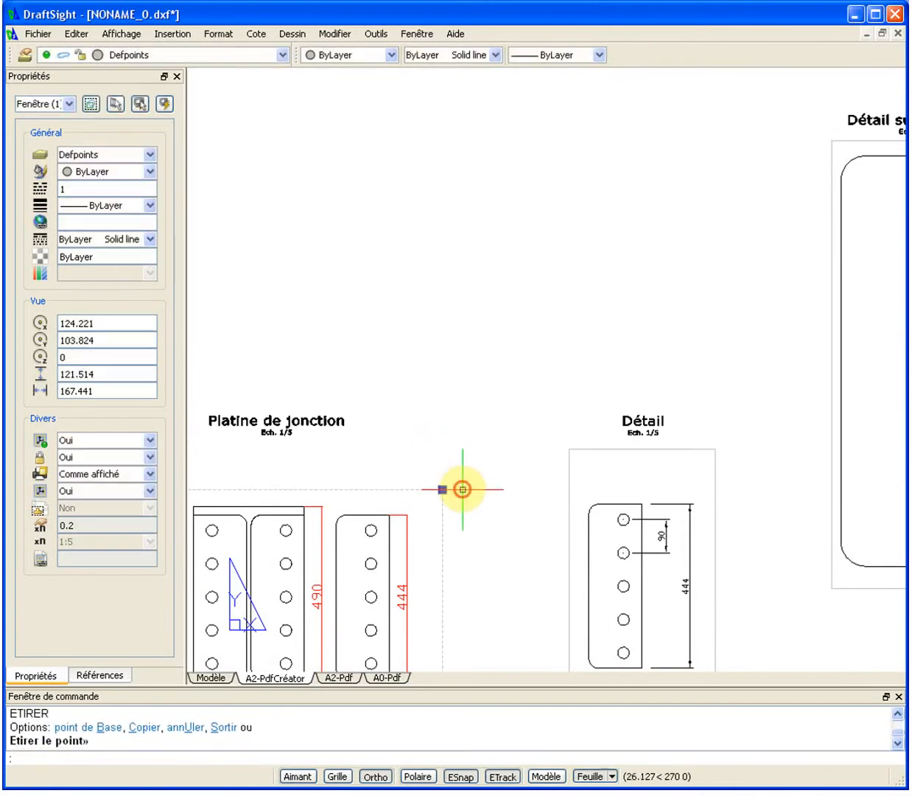
scroll(463, 489, down, 4)
scroll(482, 540, down, 2)
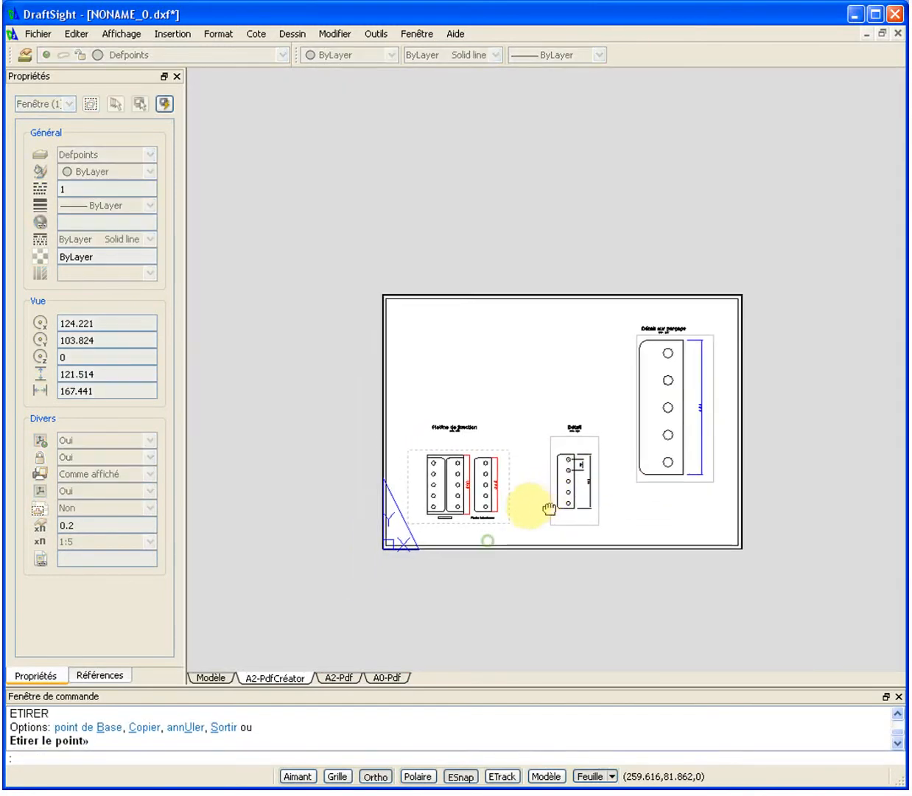
scroll(429, 583, up, 2)
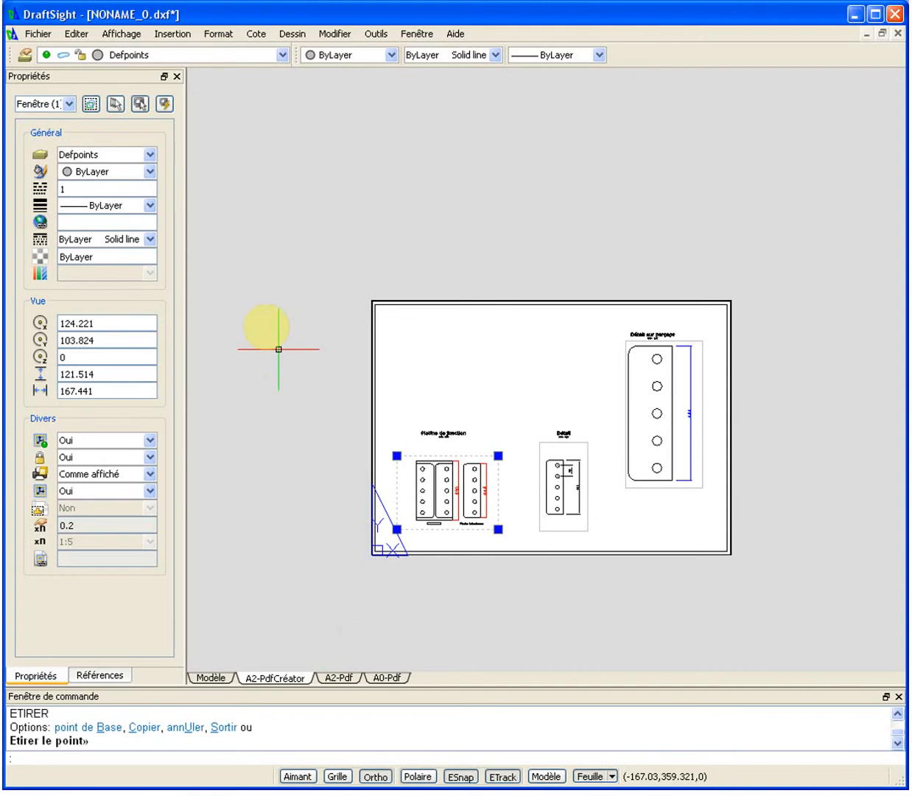
- Review the dimension layers Cote-1-2 and Cote-1-5 in the layer manager and close it without changes
click(166, 57)
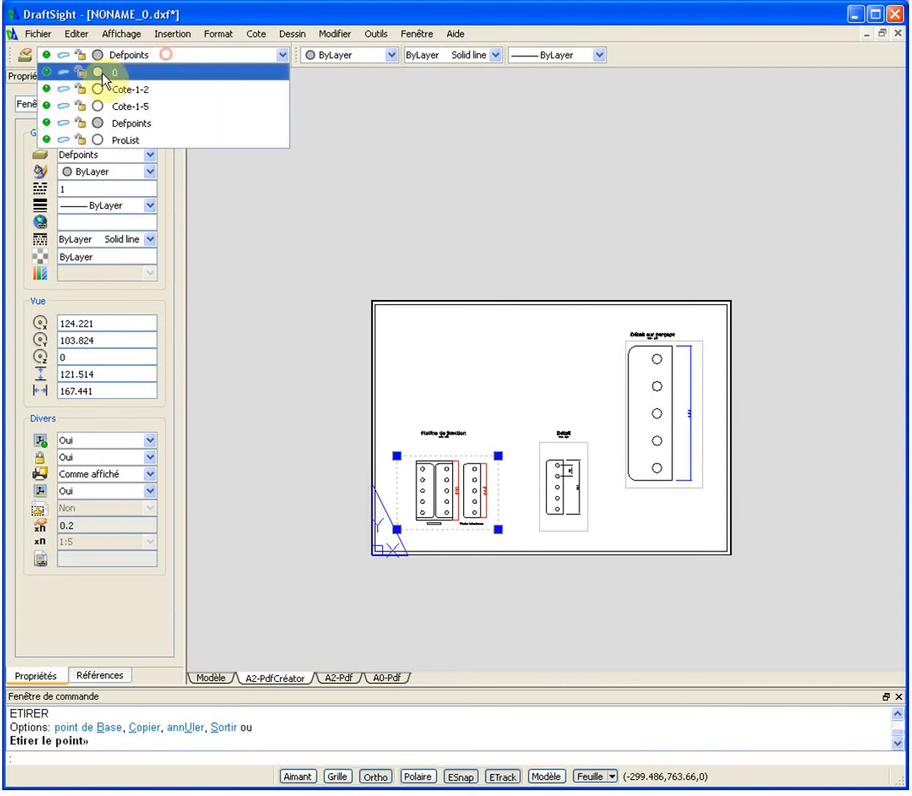
click(24, 56)
click(23, 54)
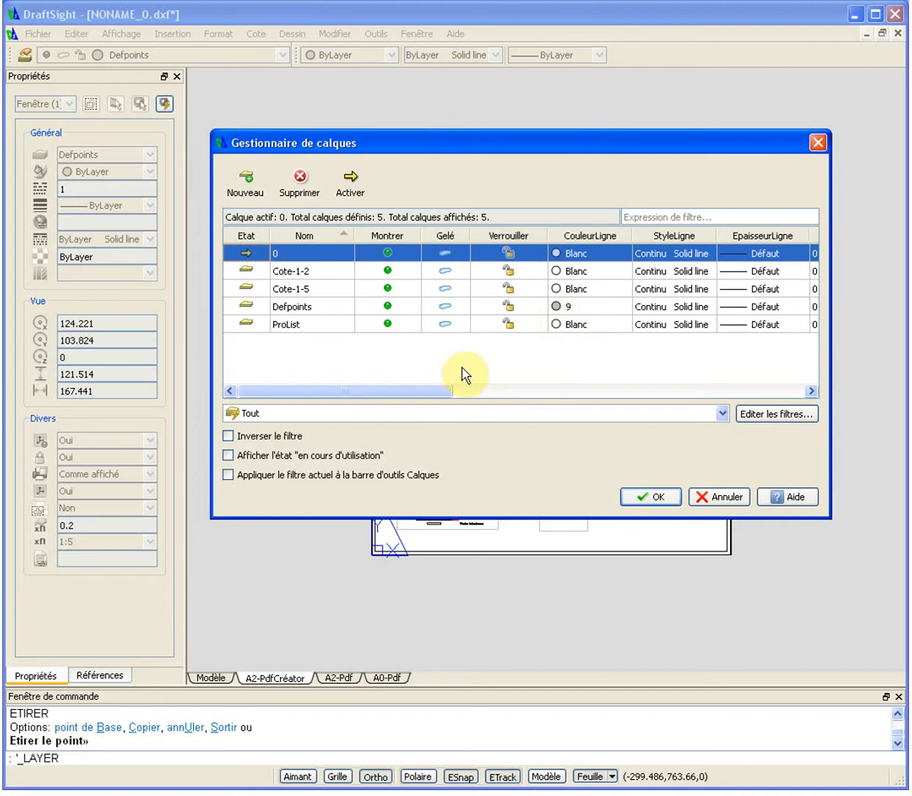
click(326, 272)
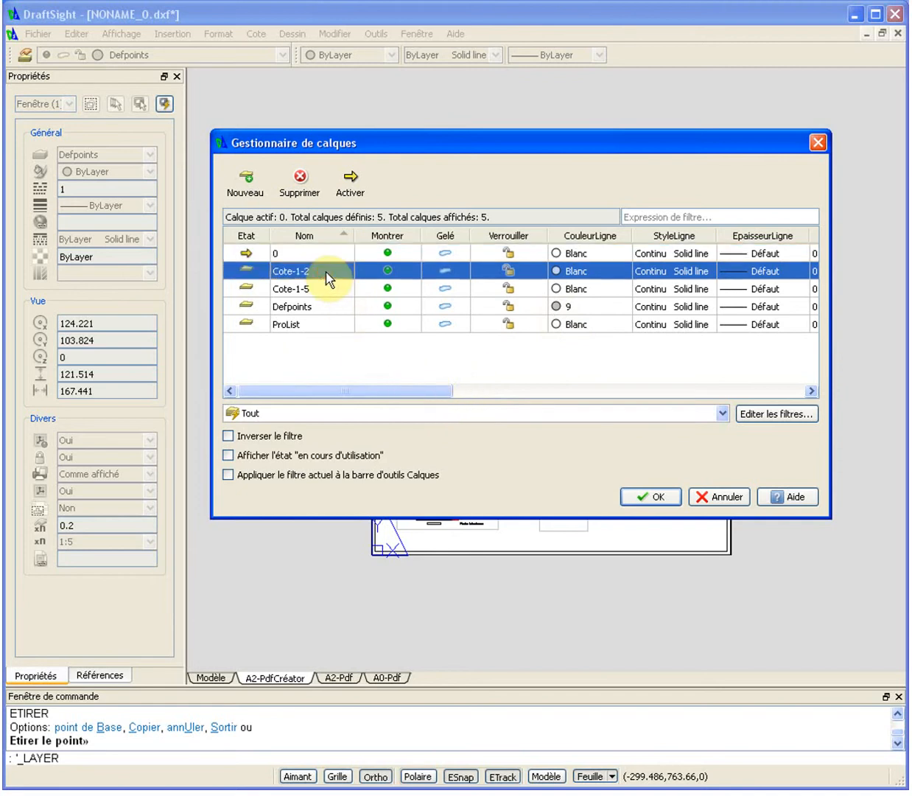
click(322, 289)
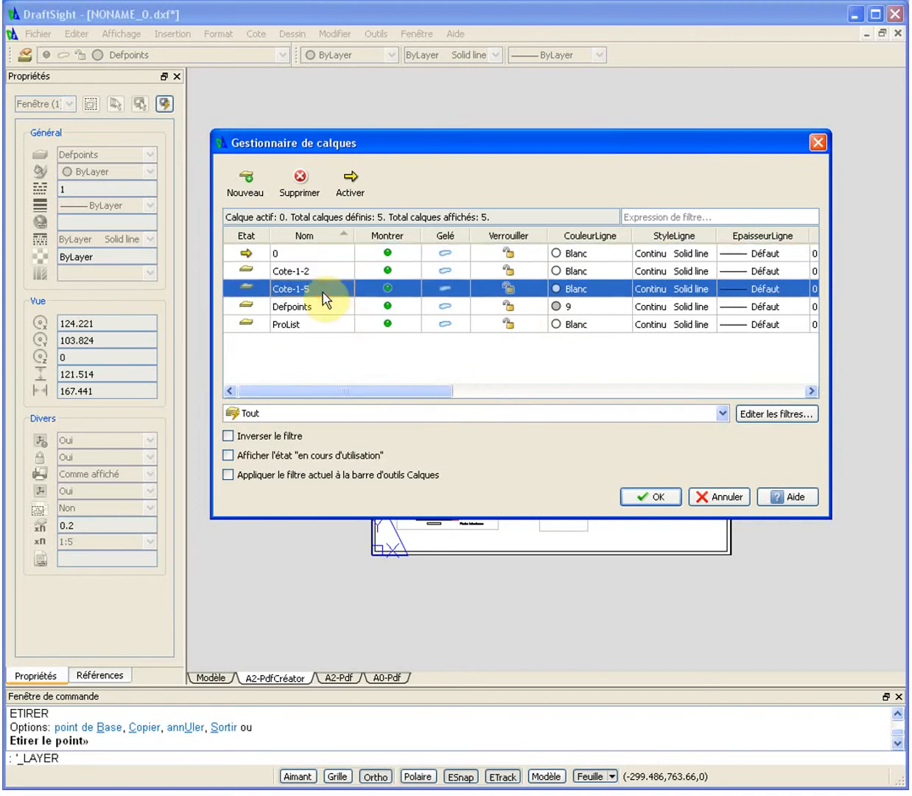
click(705, 498)
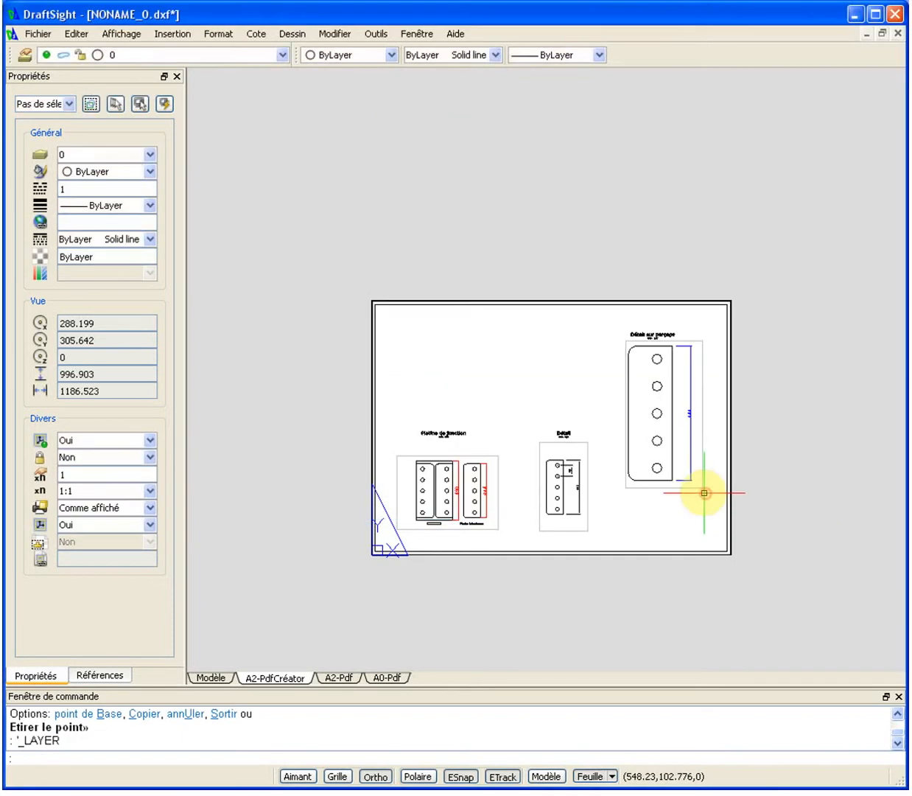
- In model space, check which layers hold the red and blue 490 dimensions of the assembled plate
click(200, 676)
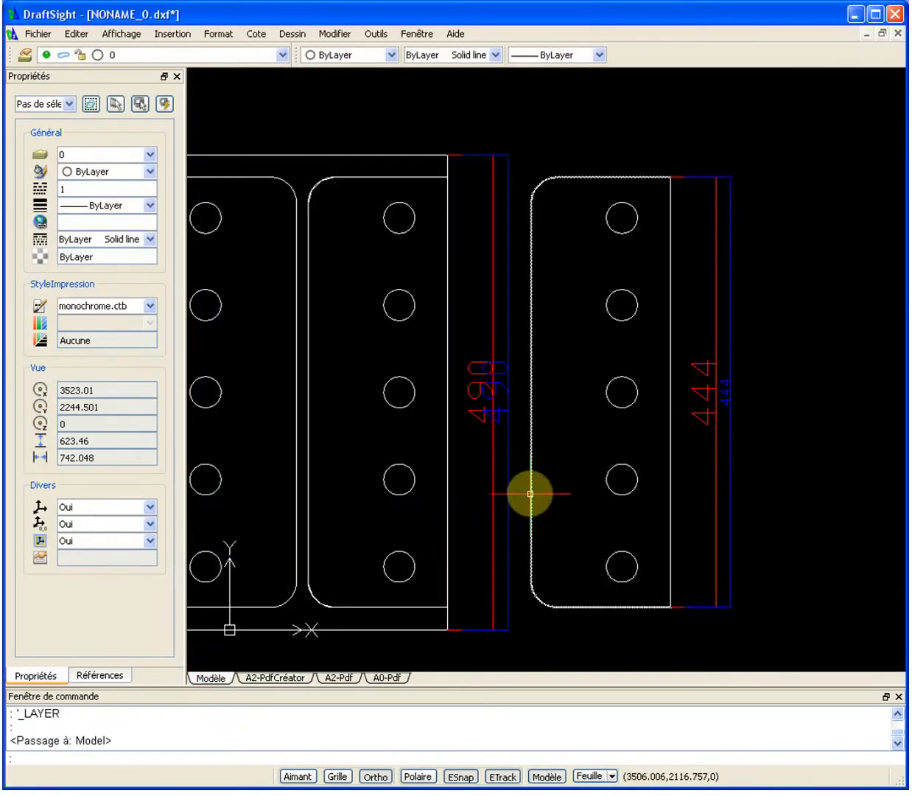
scroll(530, 493, down, 2)
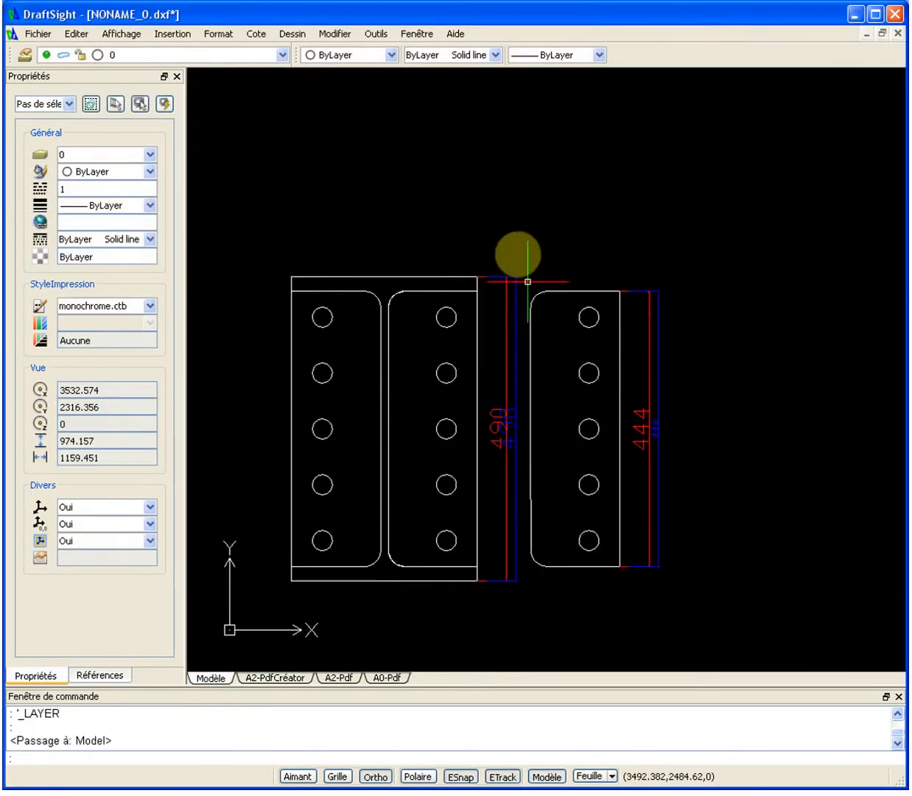
scroll(507, 269, up, 2)
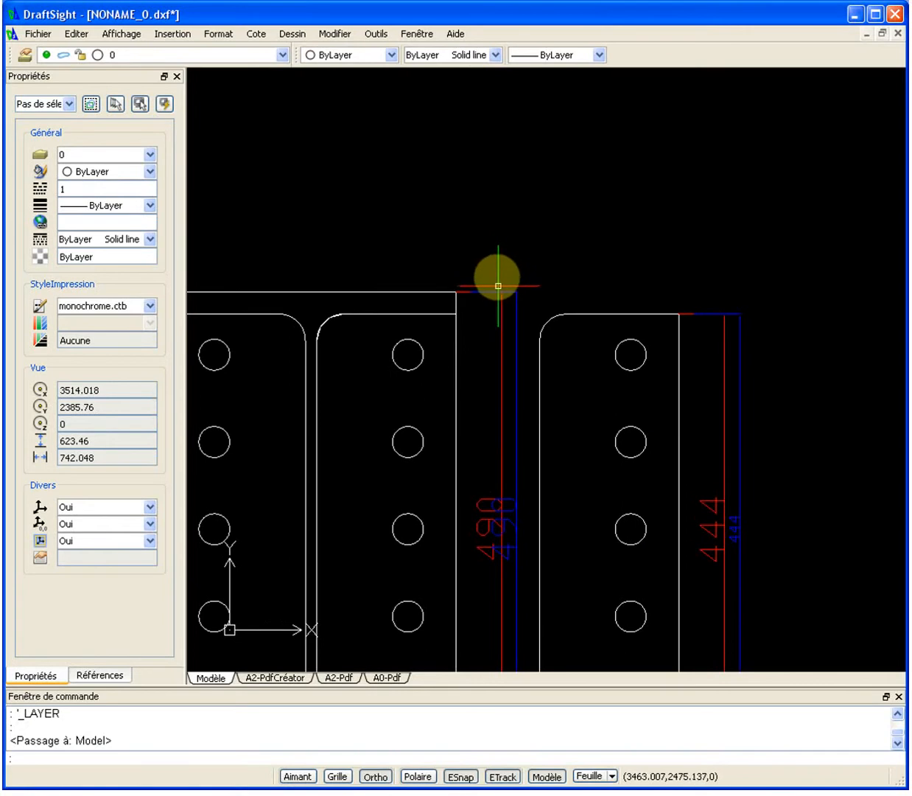
click(501, 316)
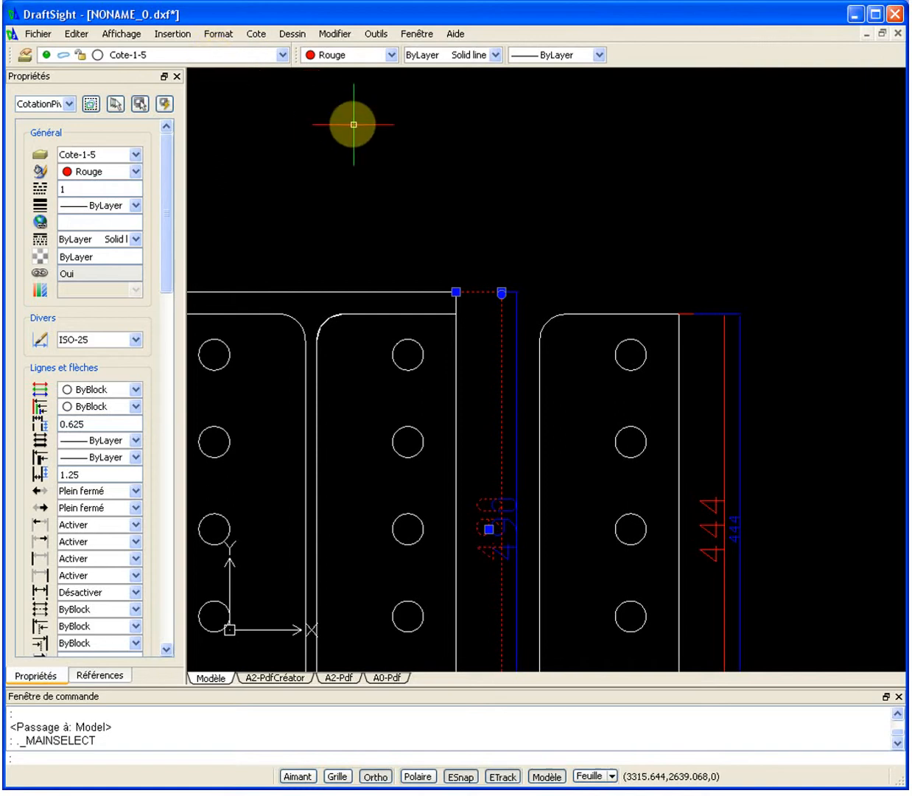
key(Escape)
click(515, 321)
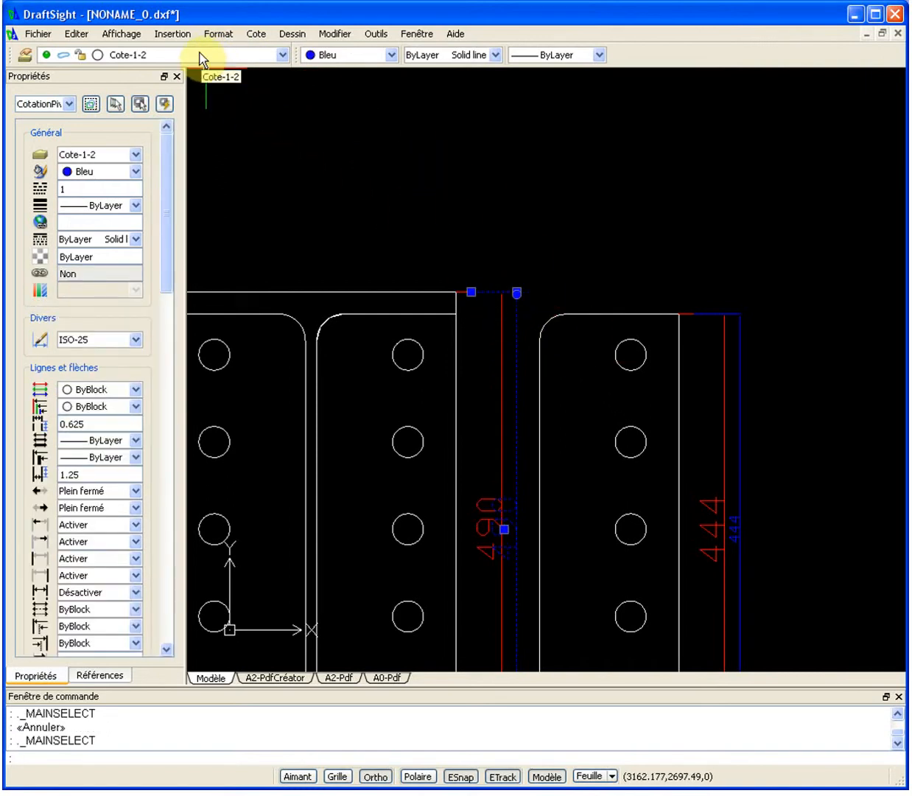
key(Escape)
- Try to inspect the red and blue 444 dimensions beside the separate plate and clear the selection
click(723, 505)
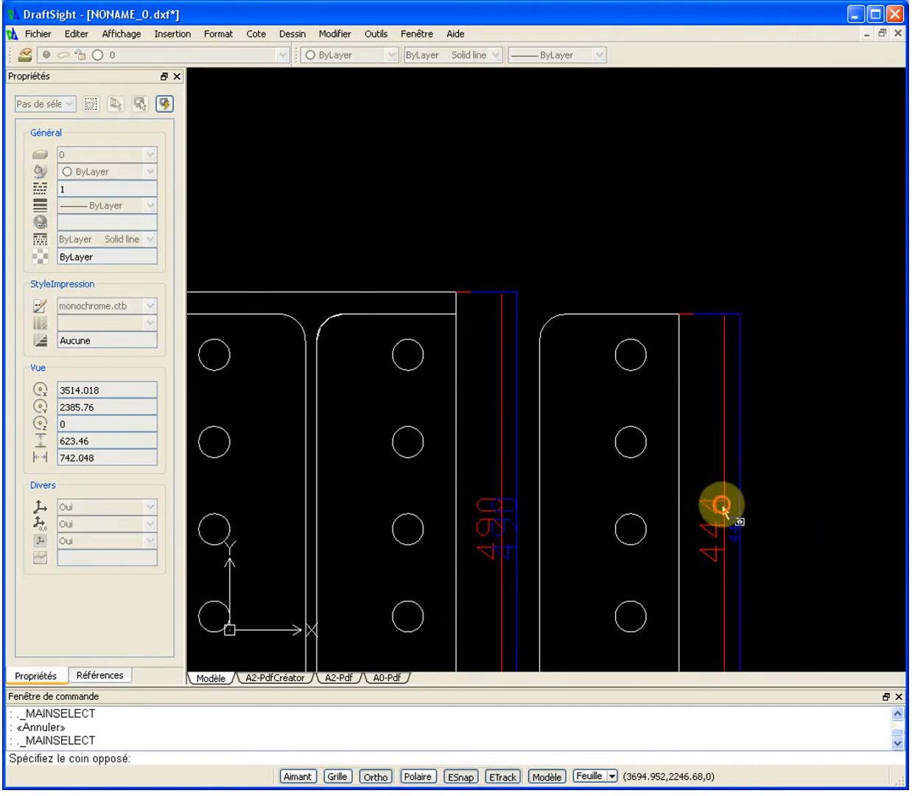
click(717, 484)
key(Escape)
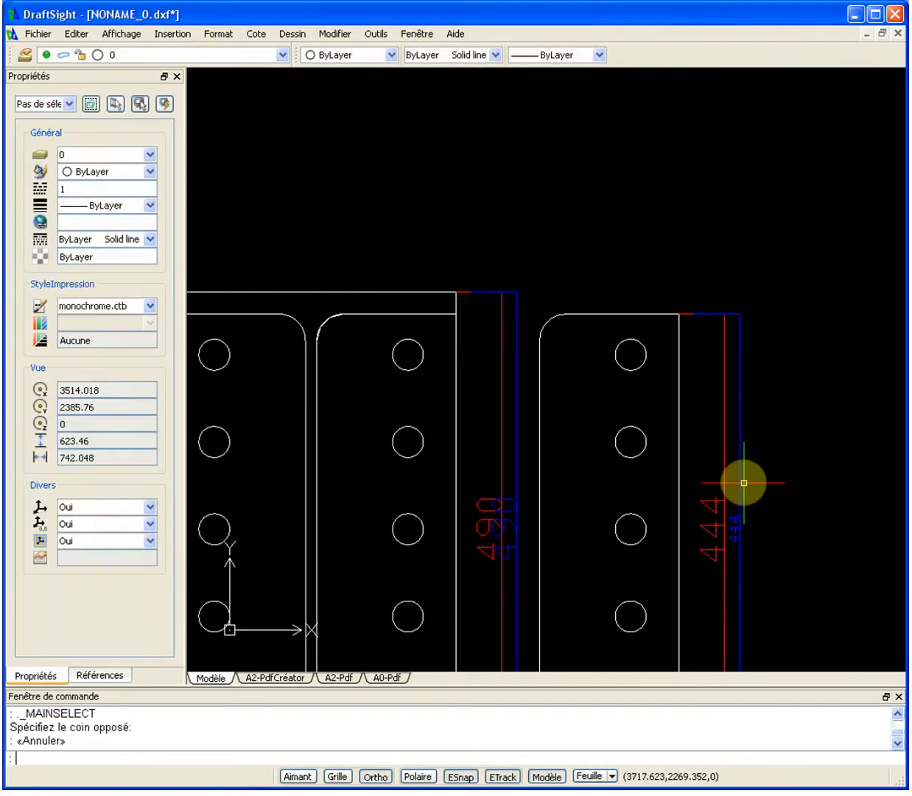
click(741, 480)
key(Escape)
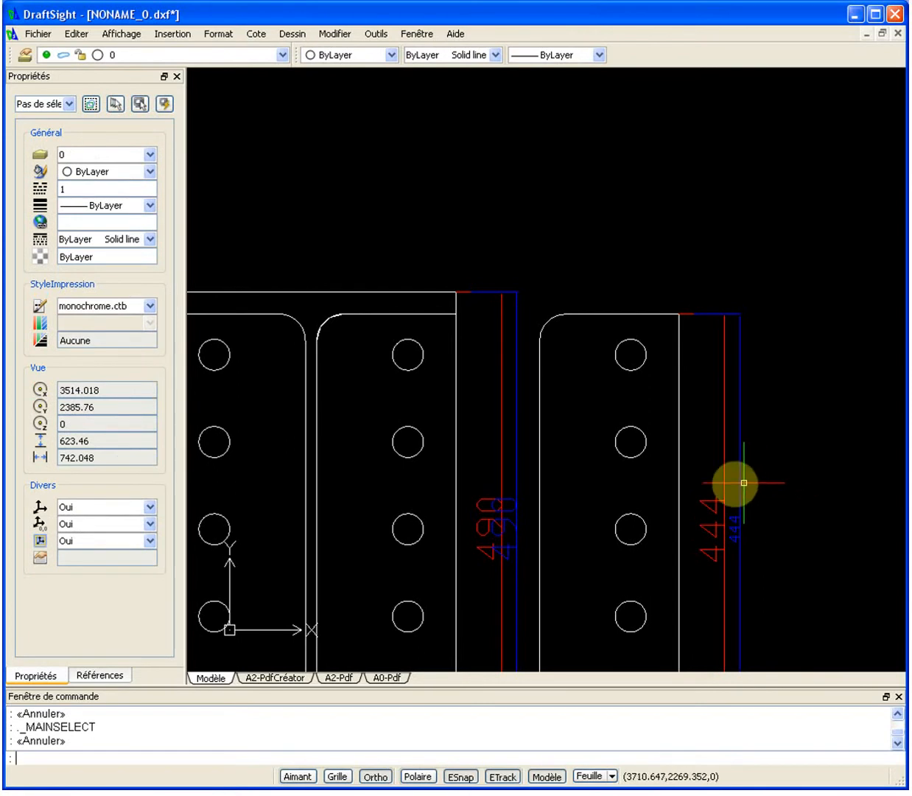
- Return to the A2-PdfCréator sheet and activate the Platine de jonction viewport
click(272, 678)
scroll(479, 509, up, 4)
middle_drag(489, 493, 667, 393)
scroll(554, 333, up, 3)
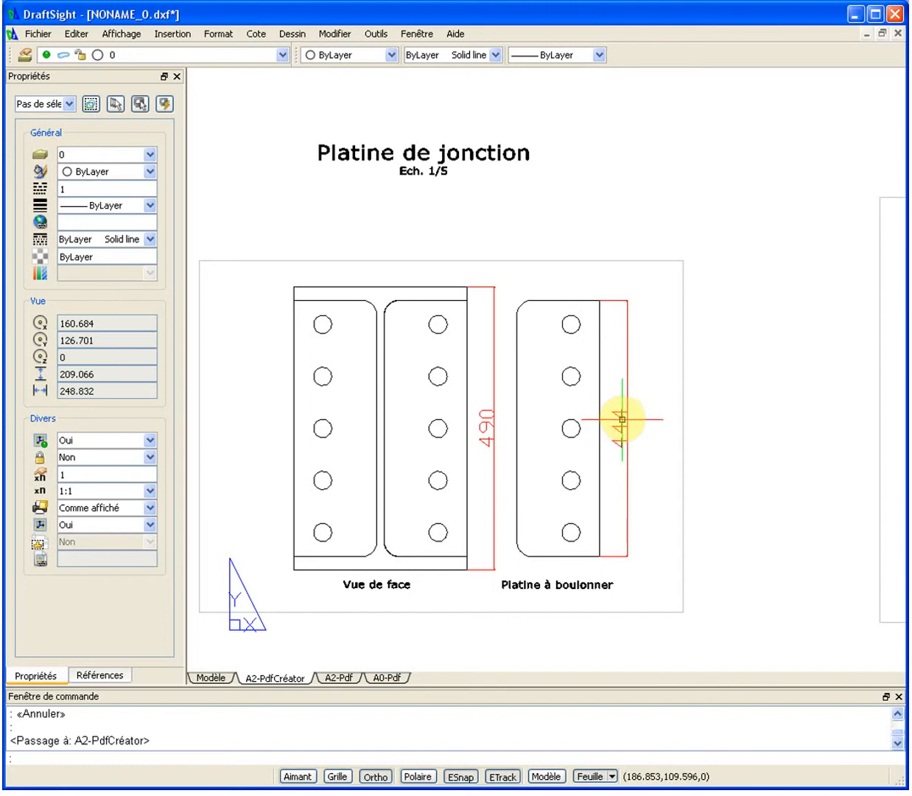
double_click(648, 294)
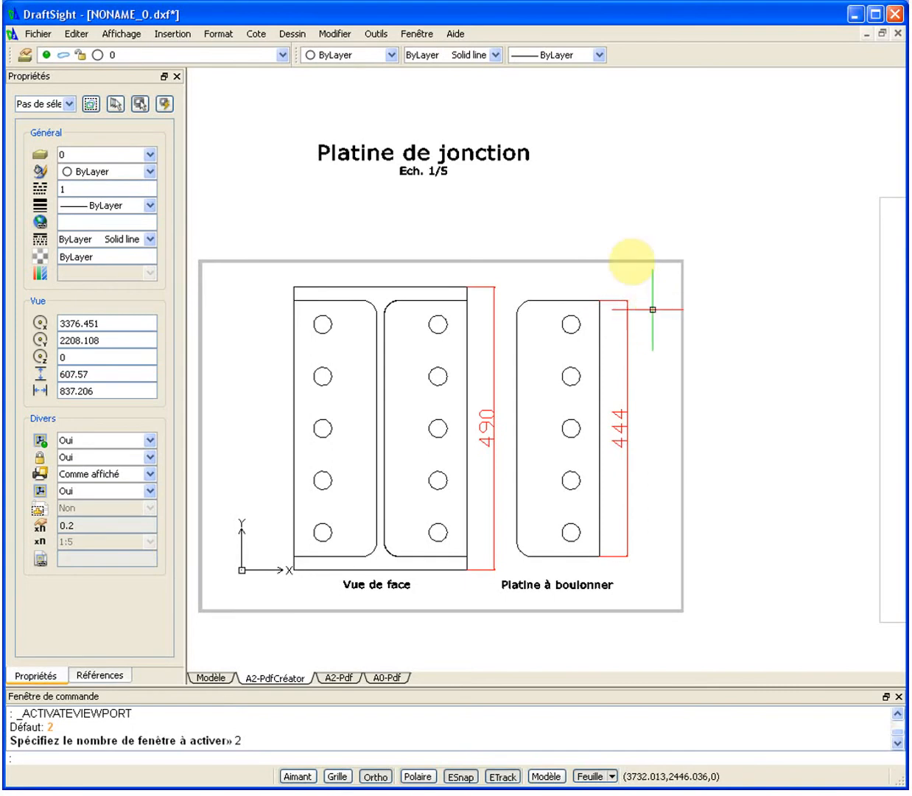
- Examine the active-viewport freeze states of Cote-1-2 and Cote-1-5 for Platine de jonction, closing the layer manager without changes
click(25, 55)
drag(306, 397, 494, 385)
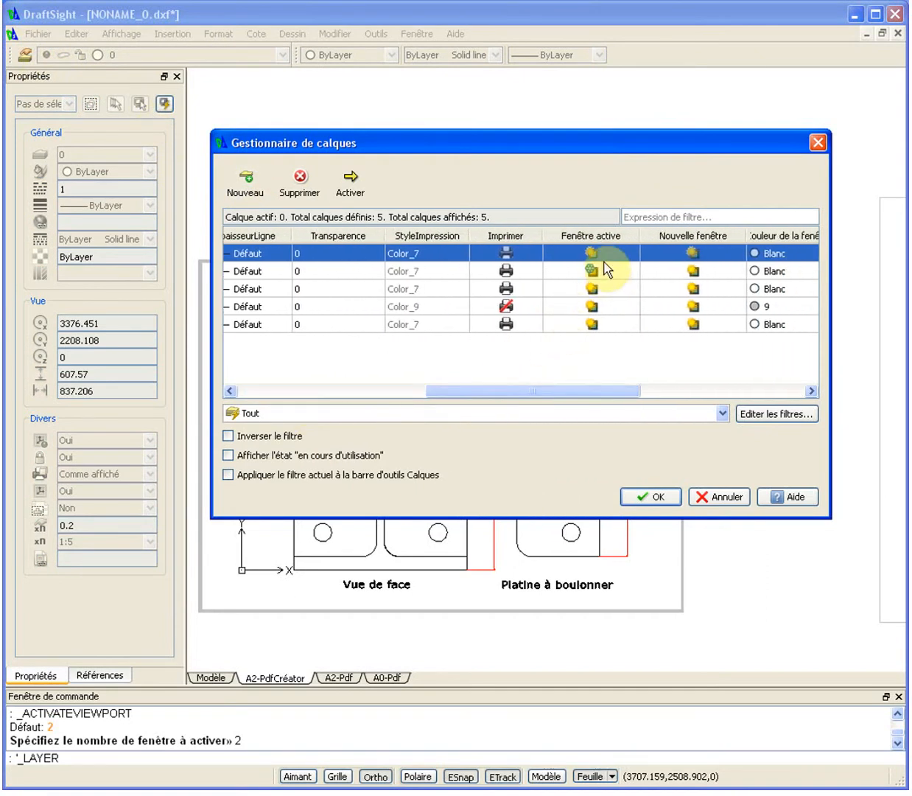
drag(571, 397, 533, 369)
click(324, 272)
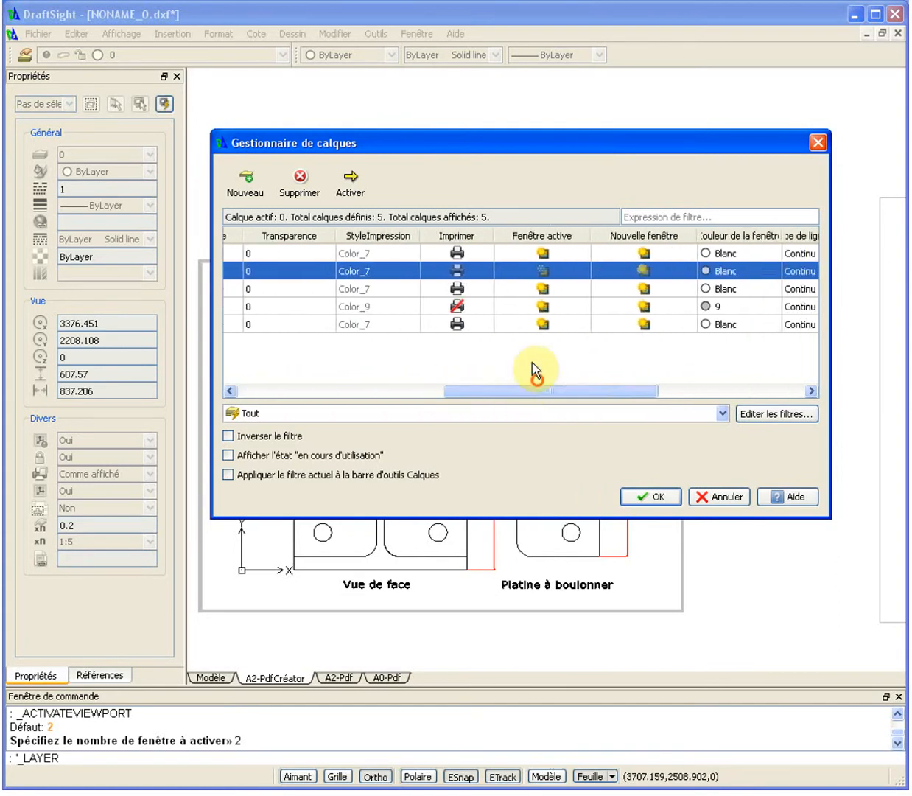
click(557, 292)
drag(542, 391, 416, 389)
click(722, 498)
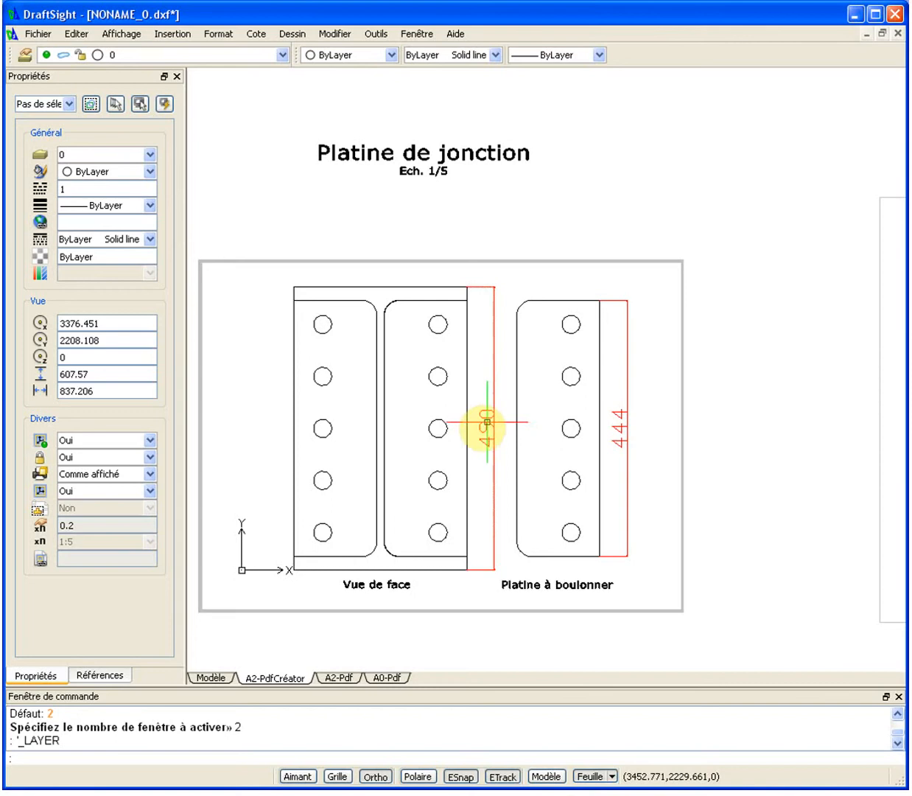
- Look at the model-space dimensions for comparison and activate the Détail viewport on the A2-PdfCréator sheet
click(217, 681)
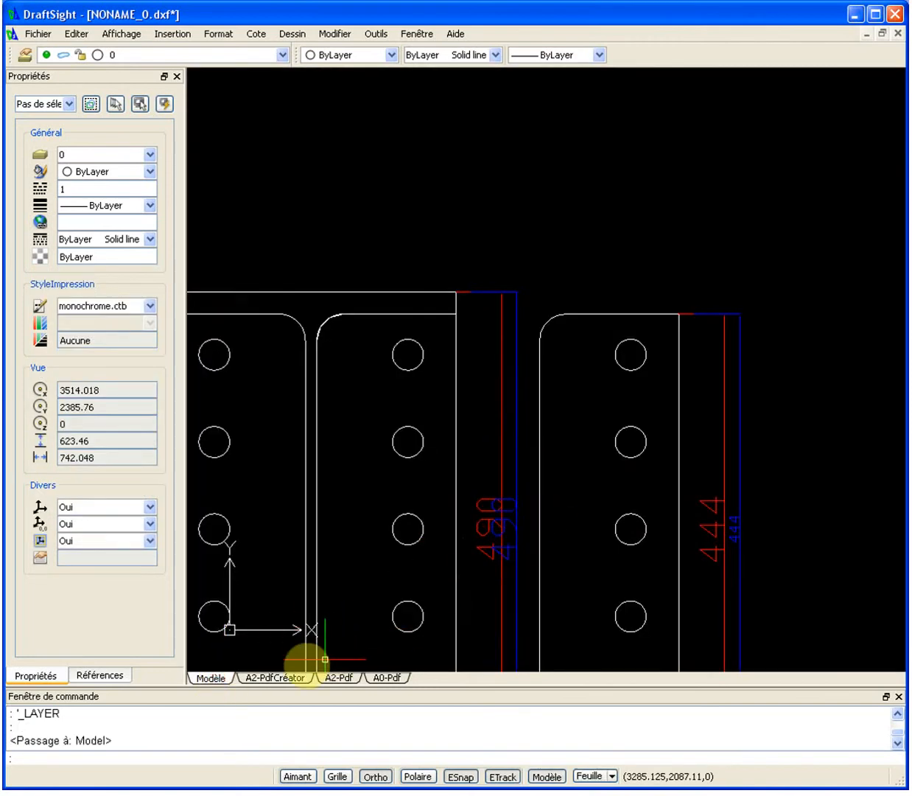
click(295, 680)
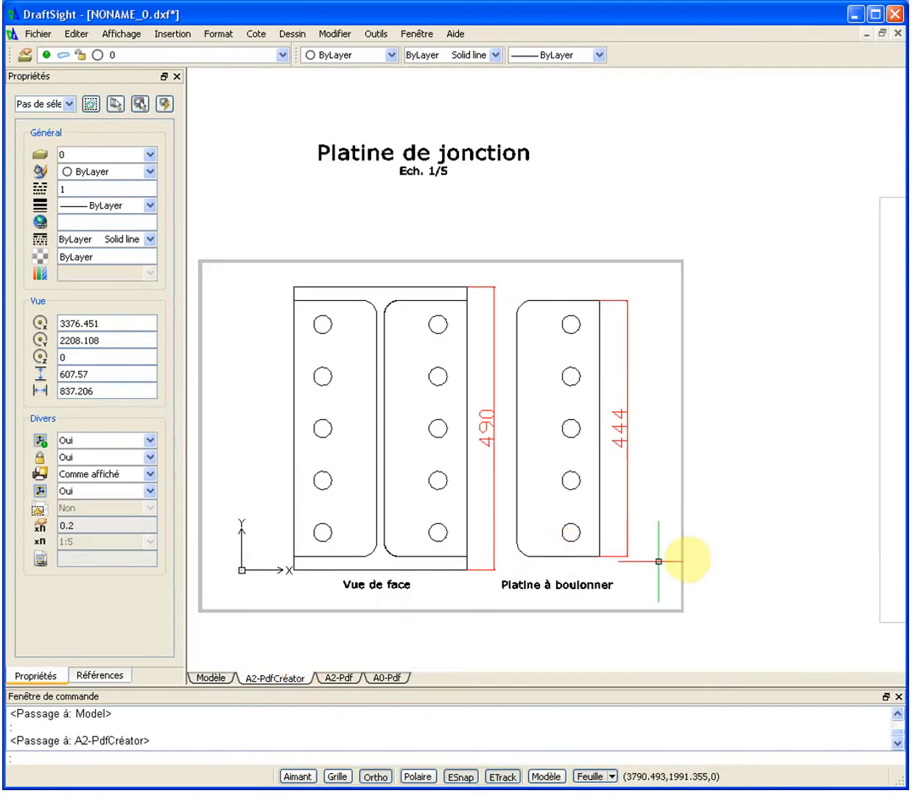
mouse_move(723, 457)
middle_down()
mouse_move(350, 458)
mouse_move(244, 426)
middle_up()
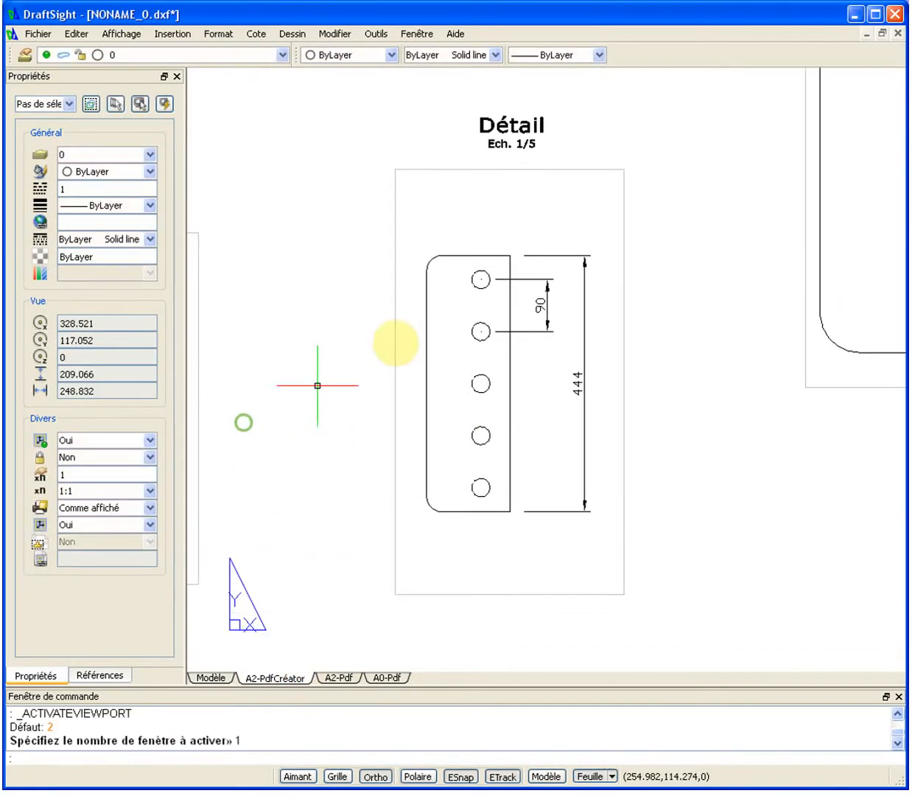
double_click(603, 315)
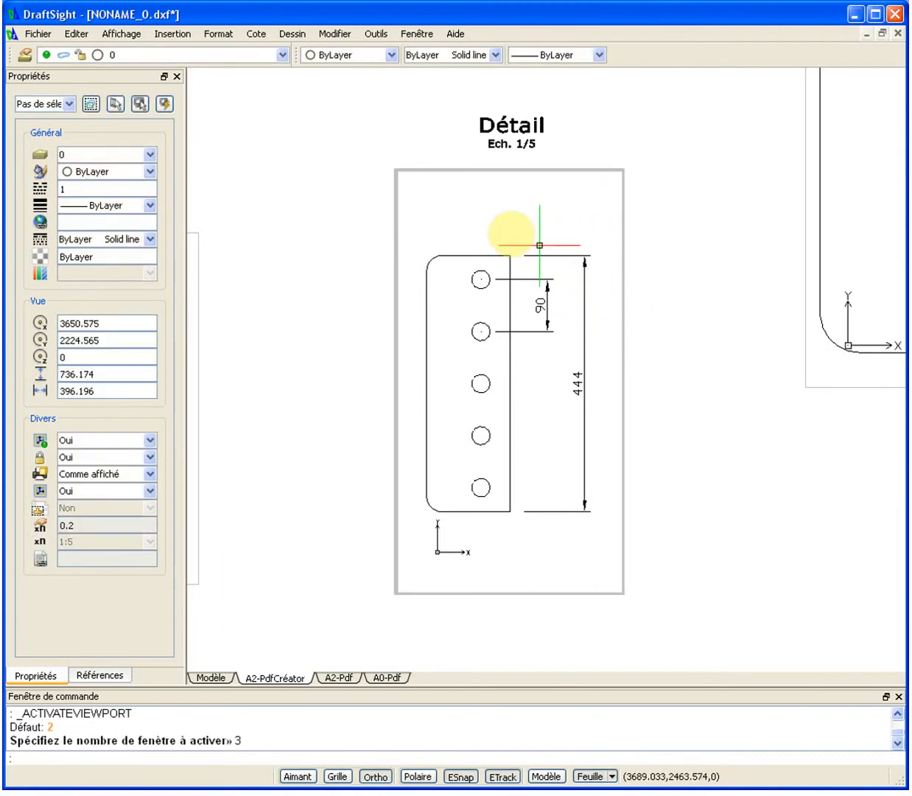
- Check the active-viewport layer freeze states for the Détail viewport, cancel the layer manager and return to paper space
click(33, 55)
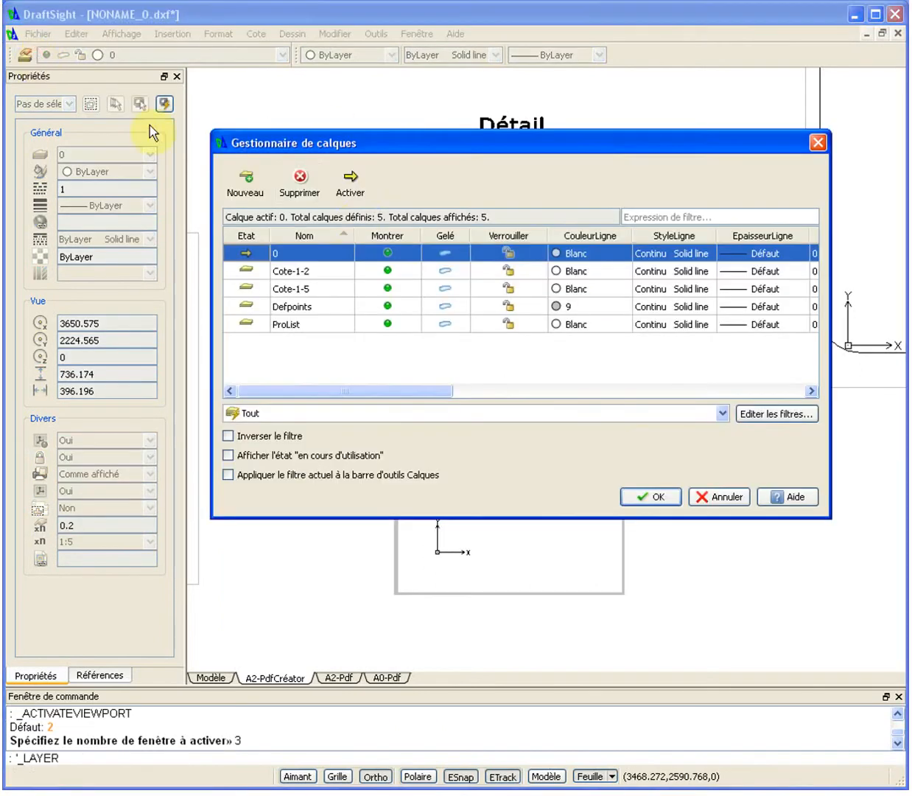
drag(422, 393, 649, 391)
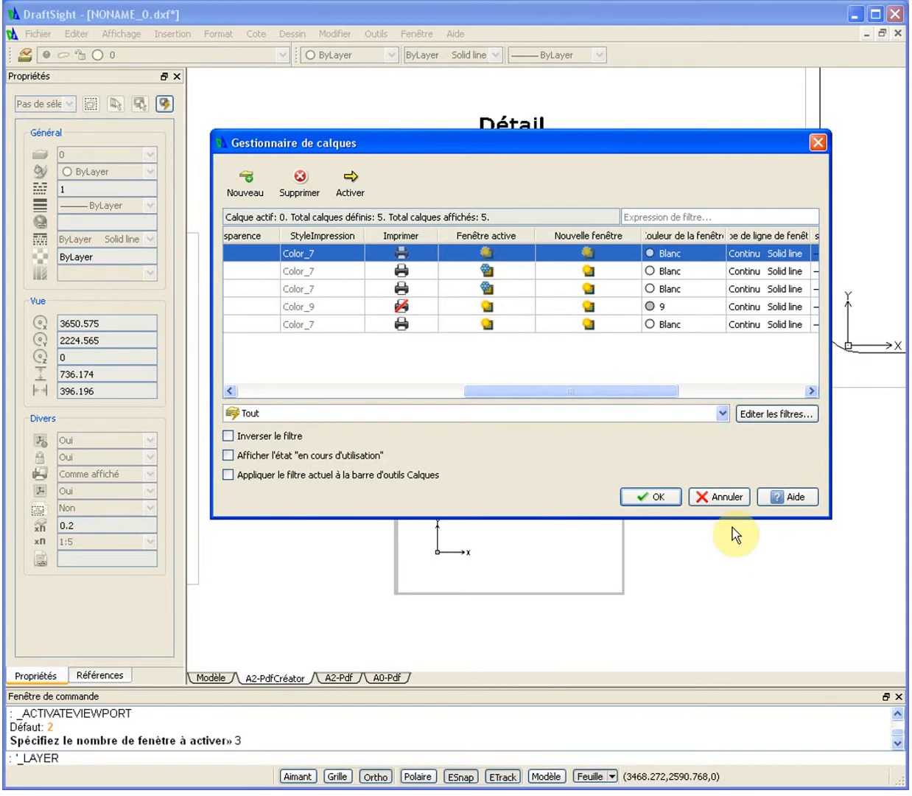
click(723, 499)
double_click(705, 499)
- Activate the Détail sur perçage viewport on the A2-PdfCréator sheet
scroll(715, 429, down, 1)
middle_drag(717, 433, 225, 706)
middle_drag(350, 590, 416, 566)
scroll(416, 566, down, 1)
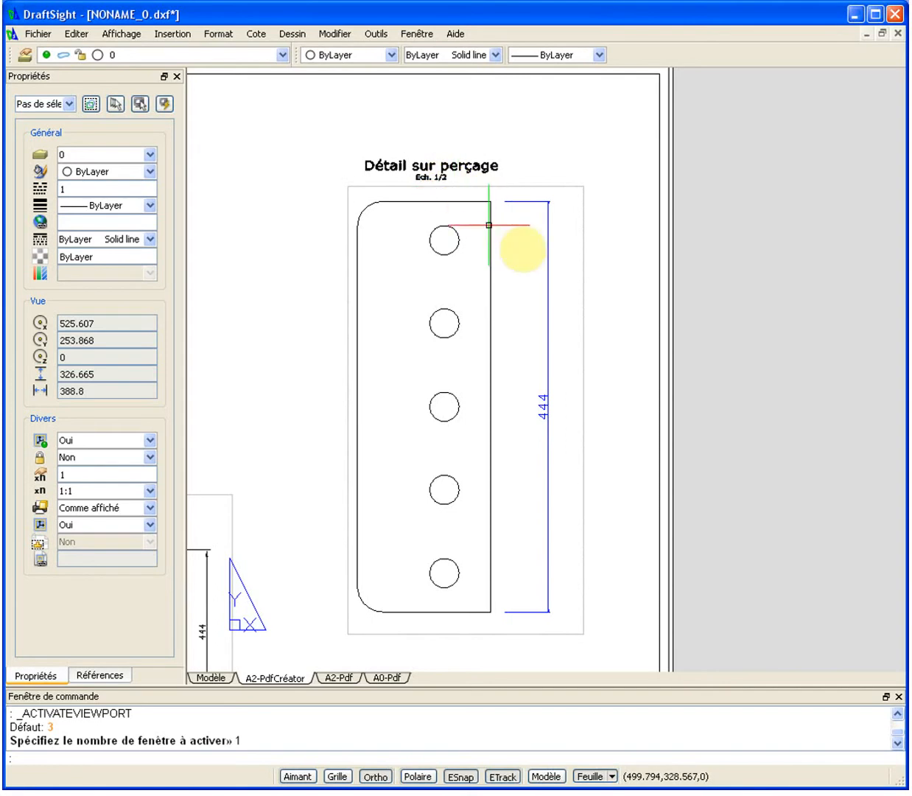
double_click(520, 320)
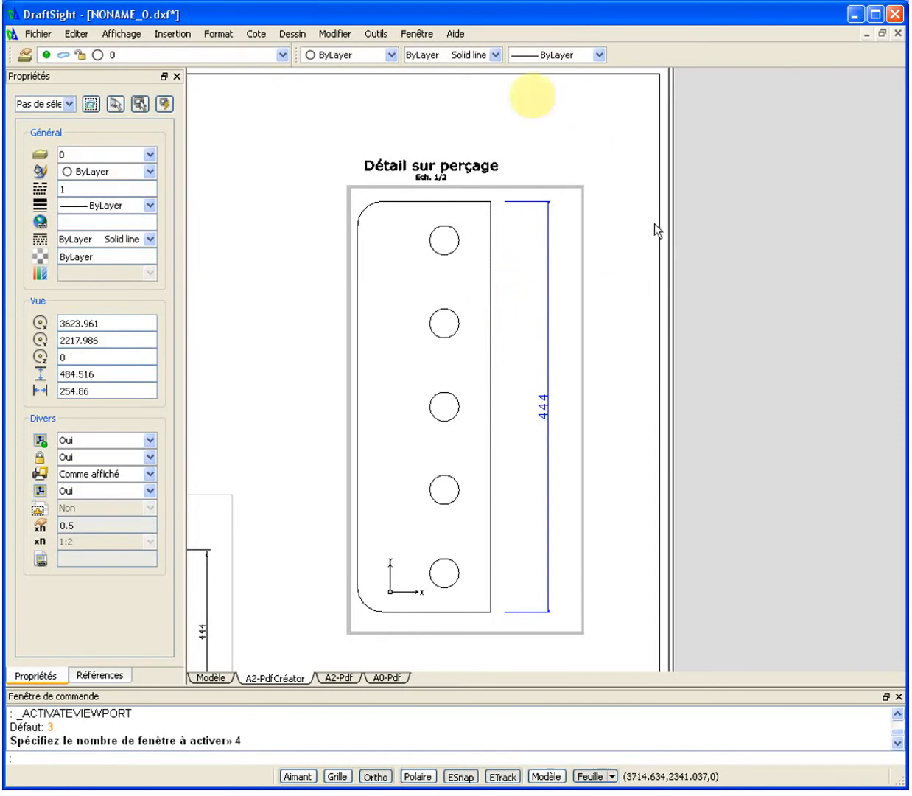
- Check the active-viewport freeze states of Cote-1-2 and Cote-1-5 for Détail sur perçage, close the layer manager and return to paper space
click(28, 54)
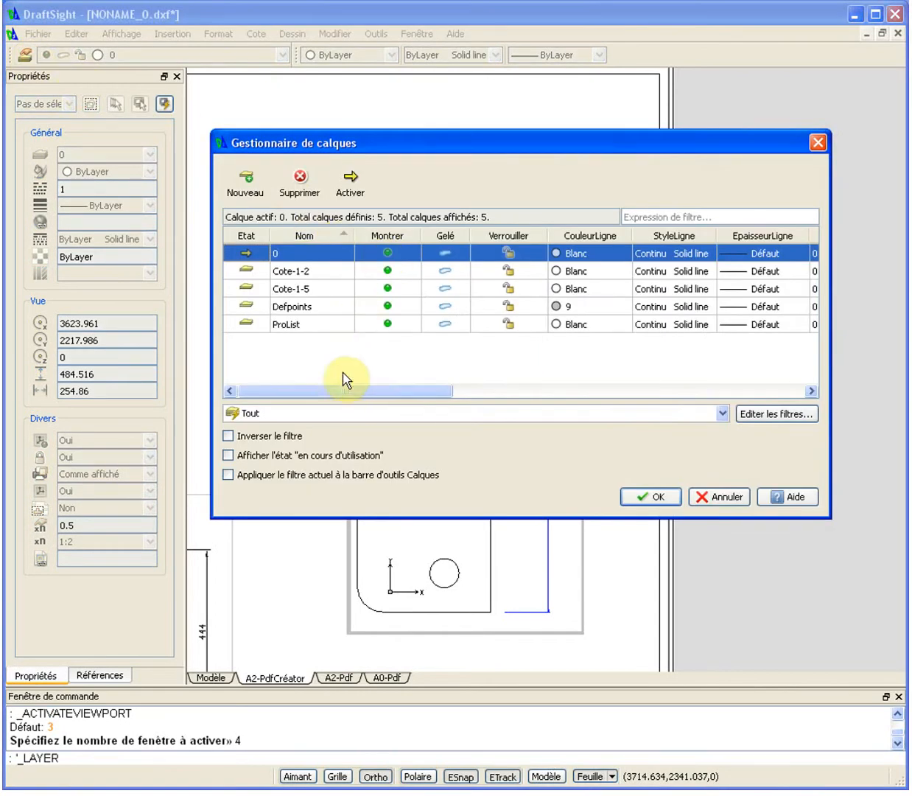
click(315, 274)
drag(322, 392, 584, 395)
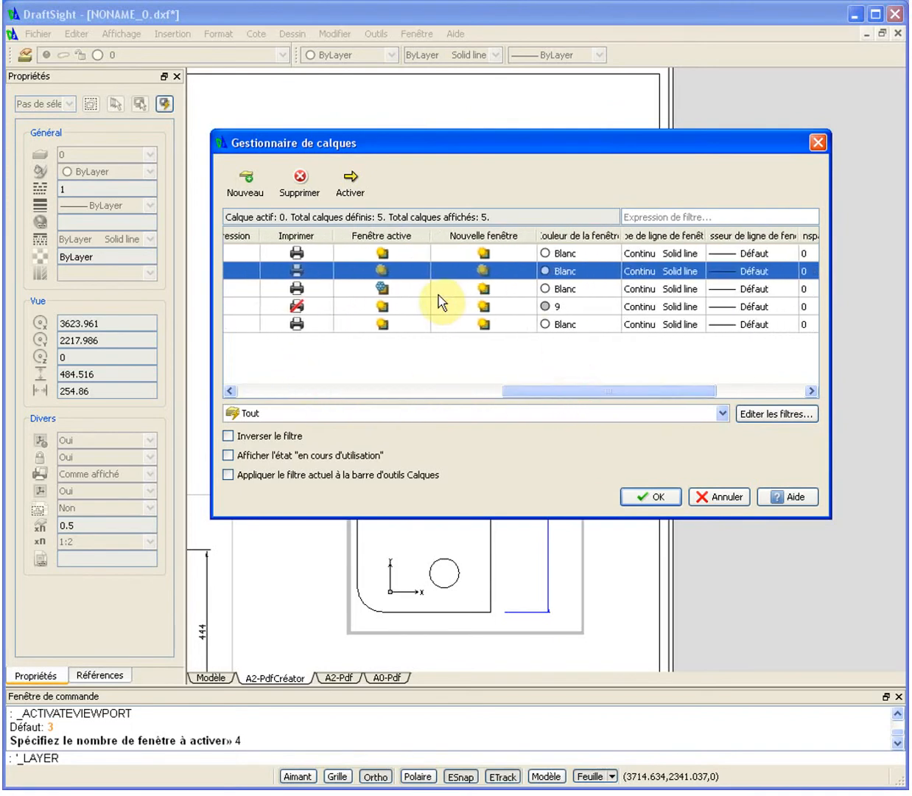
click(387, 286)
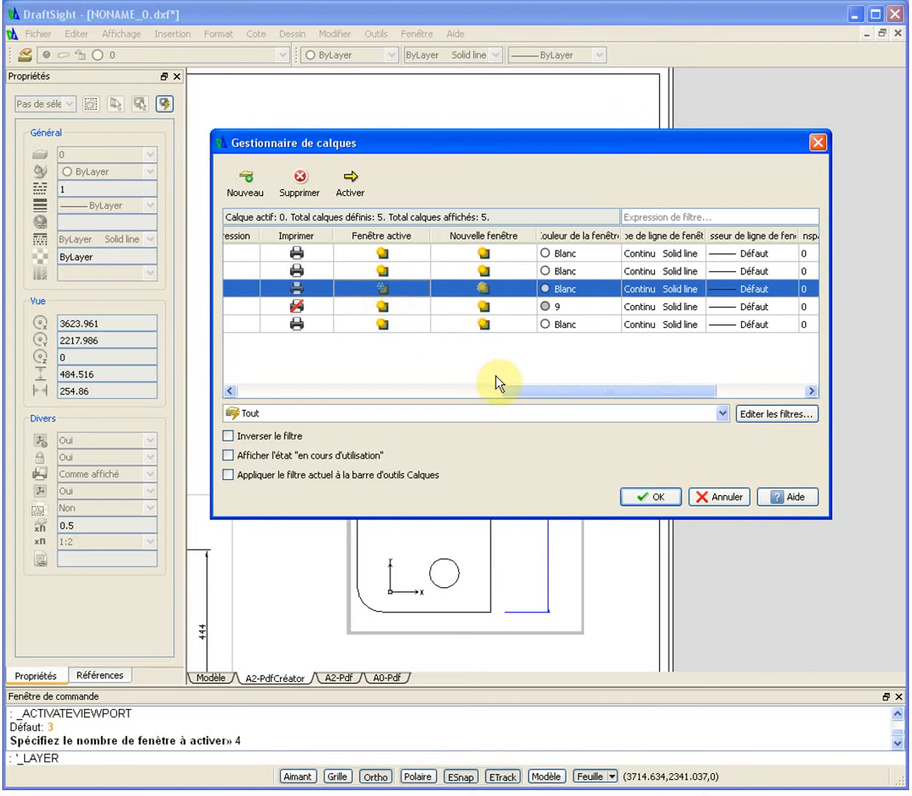
click(658, 497)
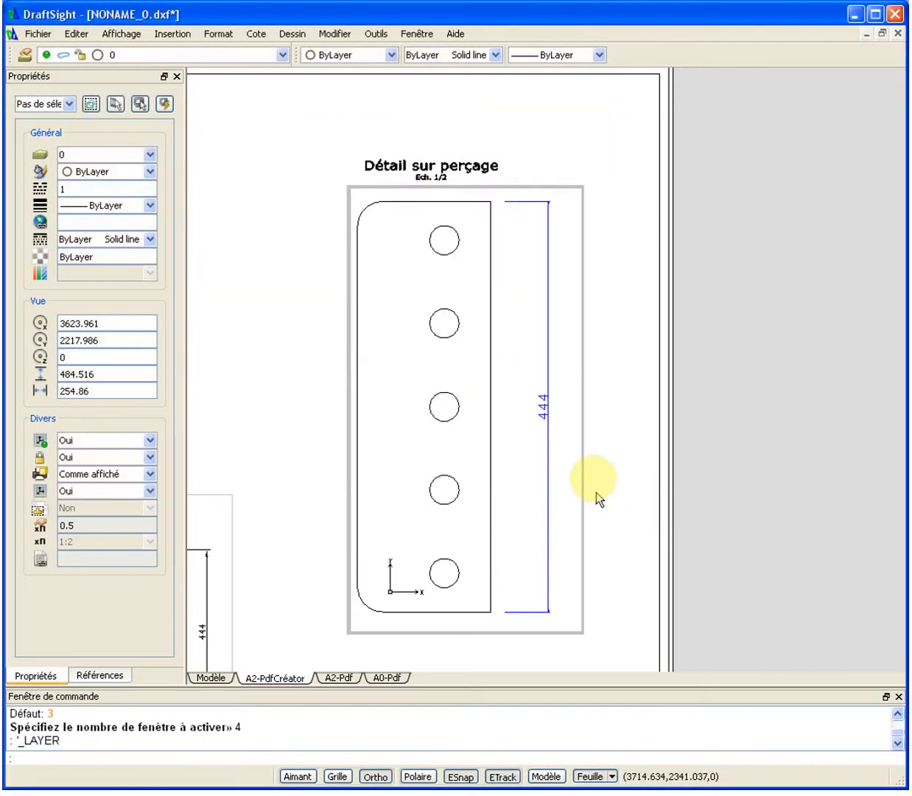
click(627, 454)
middle_drag(612, 461, 784, 432)
scroll(780, 423, down, 4)
scroll(770, 418, up, 3)
scroll(770, 420, down, 1)
key(Escape)
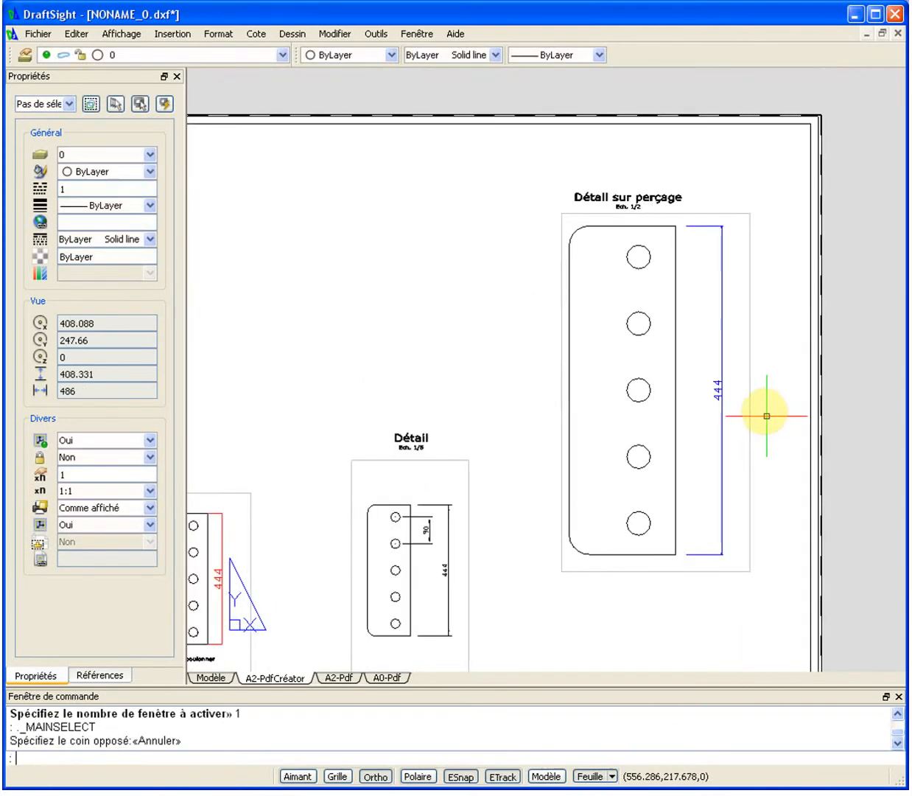
- Inspect the layer and text properties of the blue 444 dimension inside the Détail sur perçage viewport, returning to paper space without changes
scroll(718, 391, up, 3)
middle_drag(716, 393, 725, 291)
click(723, 295)
click(722, 294)
click(717, 266)
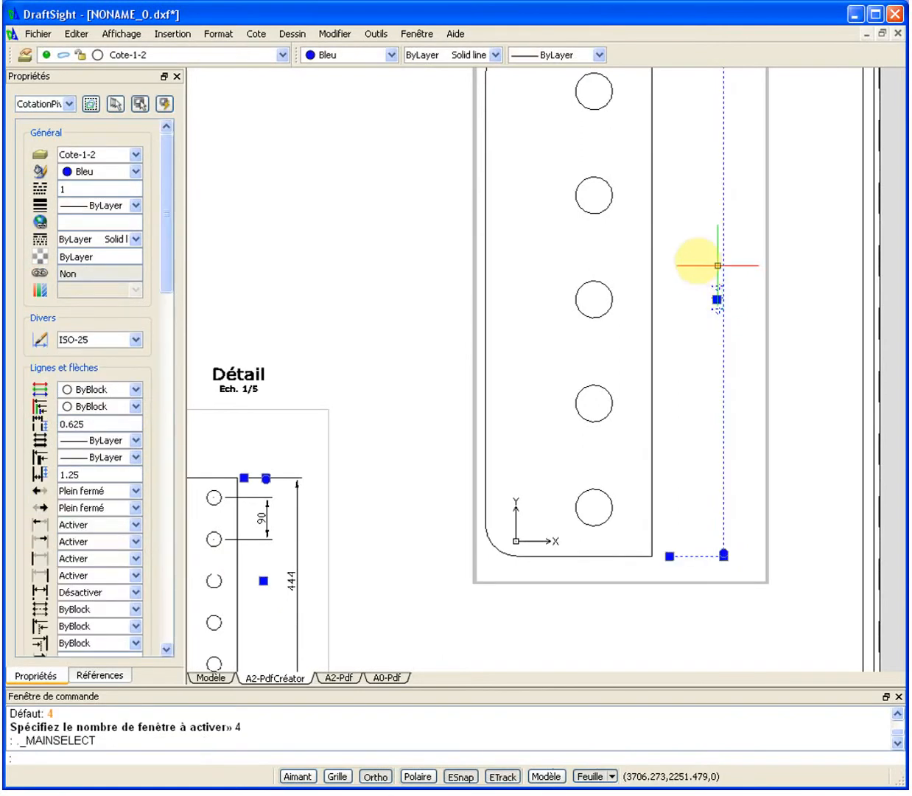
drag(166, 233, 169, 346)
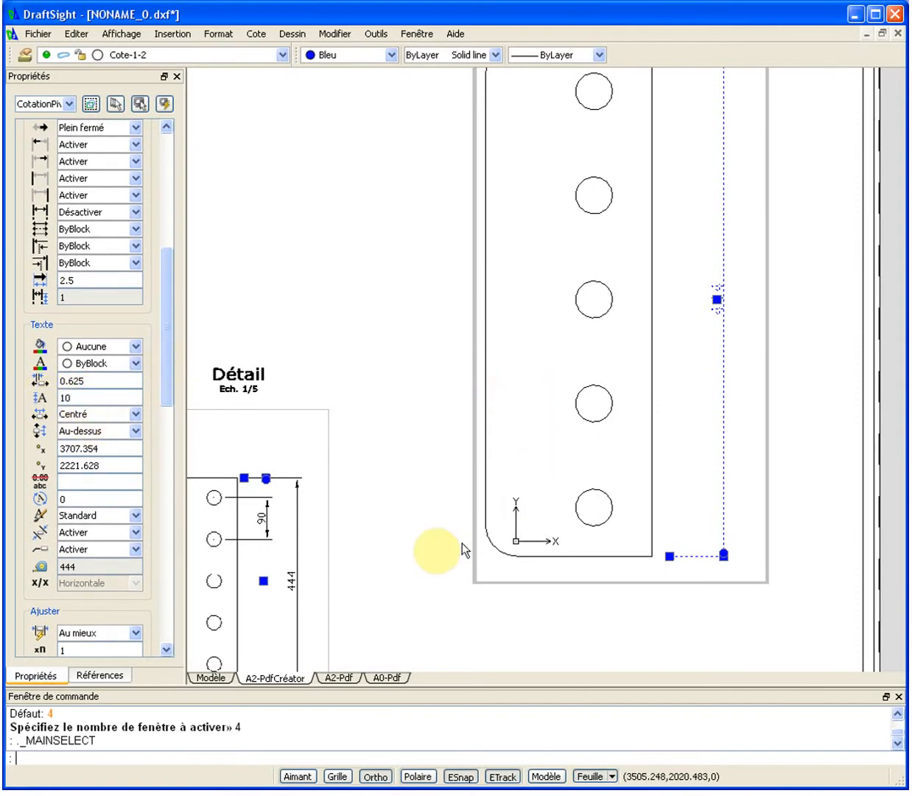
double_click(401, 549)
middle_drag(601, 550, 662, 443)
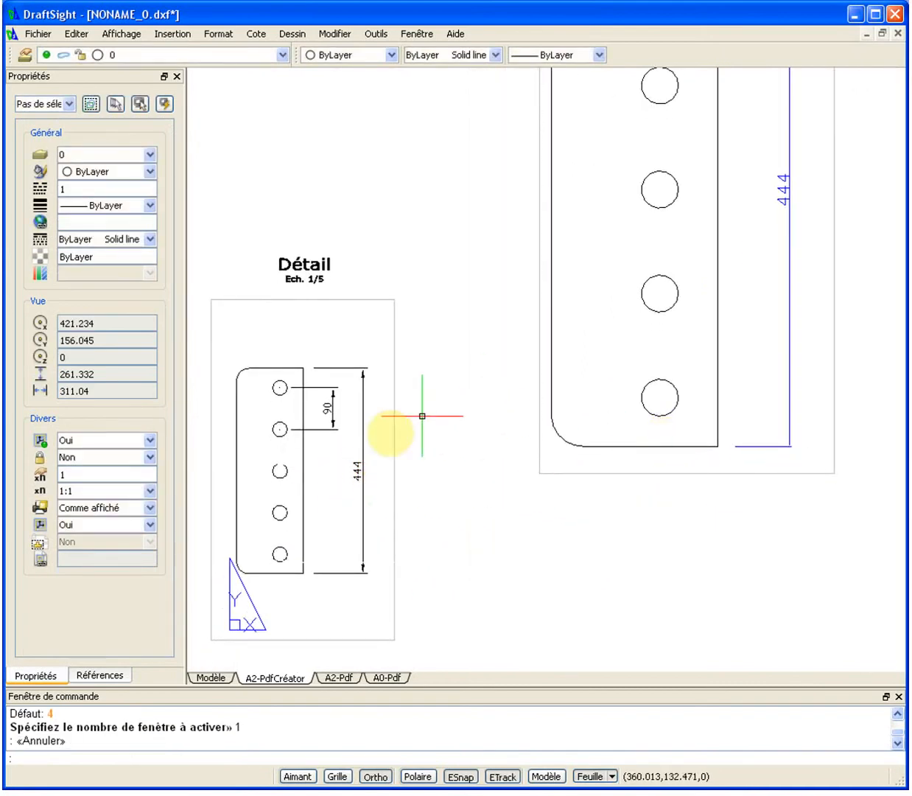
- Reactivate the Détail sur perçage viewport and set the blue 444 dimension's text height to 5
double_click(781, 188)
click(782, 190)
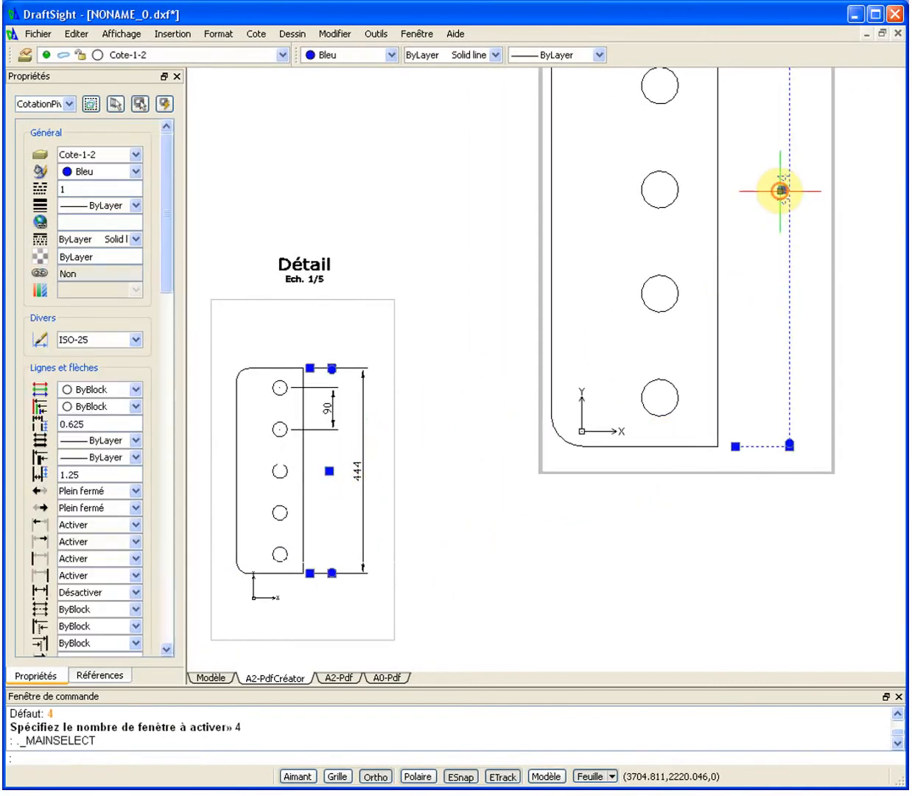
drag(164, 268, 173, 369)
click(111, 441)
text(5)
key(Return)
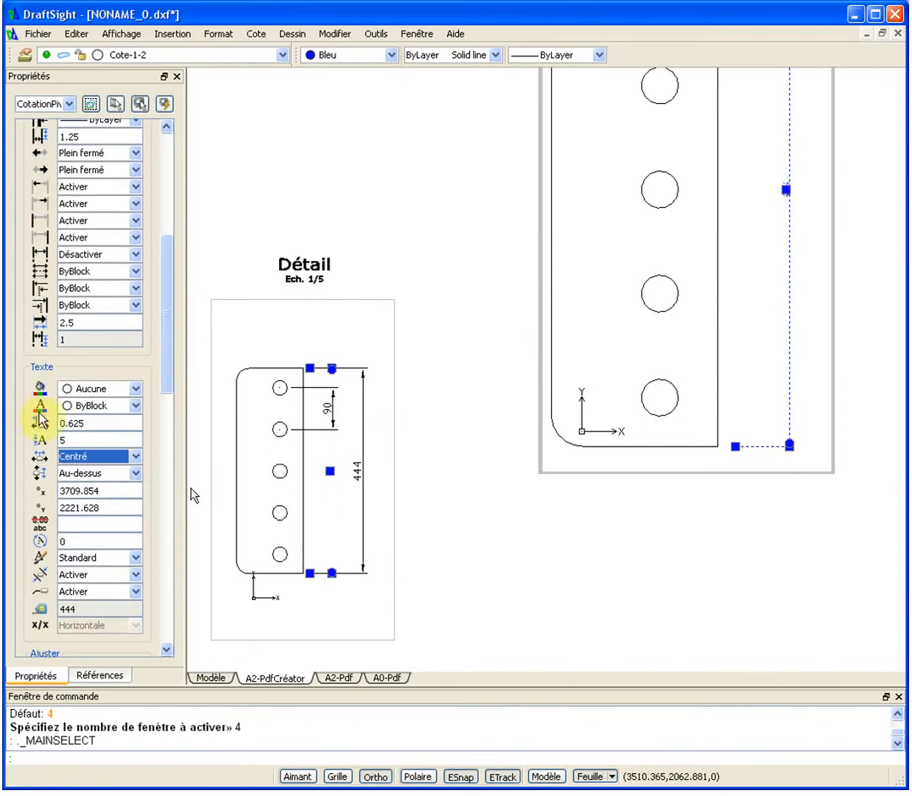
key(Escape)
- Set the text height of the blue 444 dimension in Détail sur perçage to 8 and deselect it
click(827, 237)
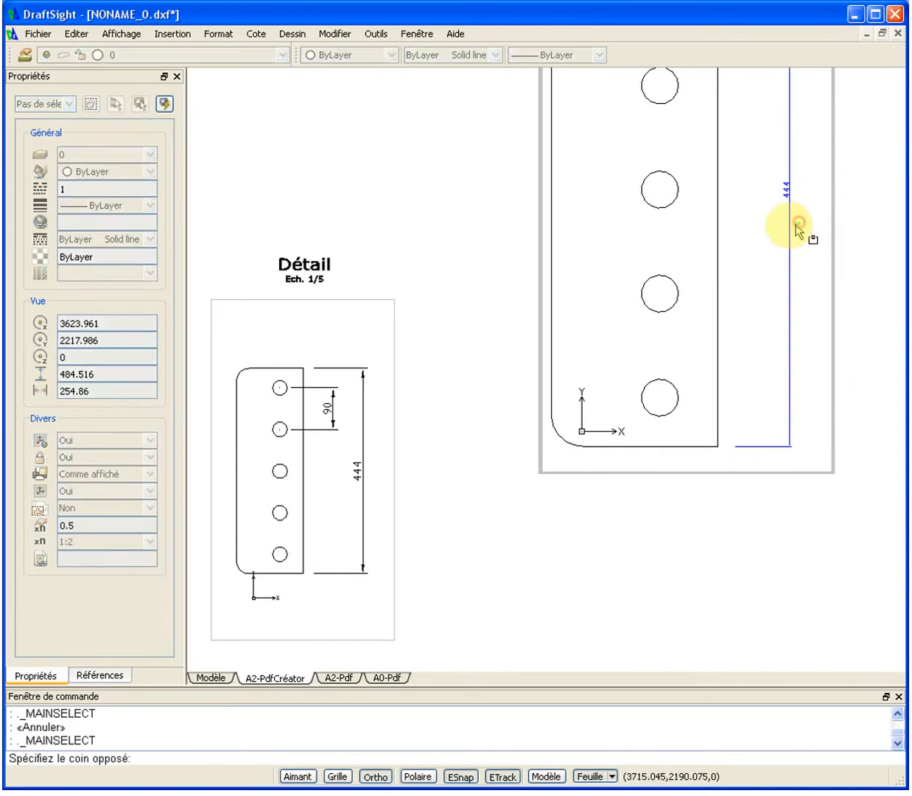
click(789, 224)
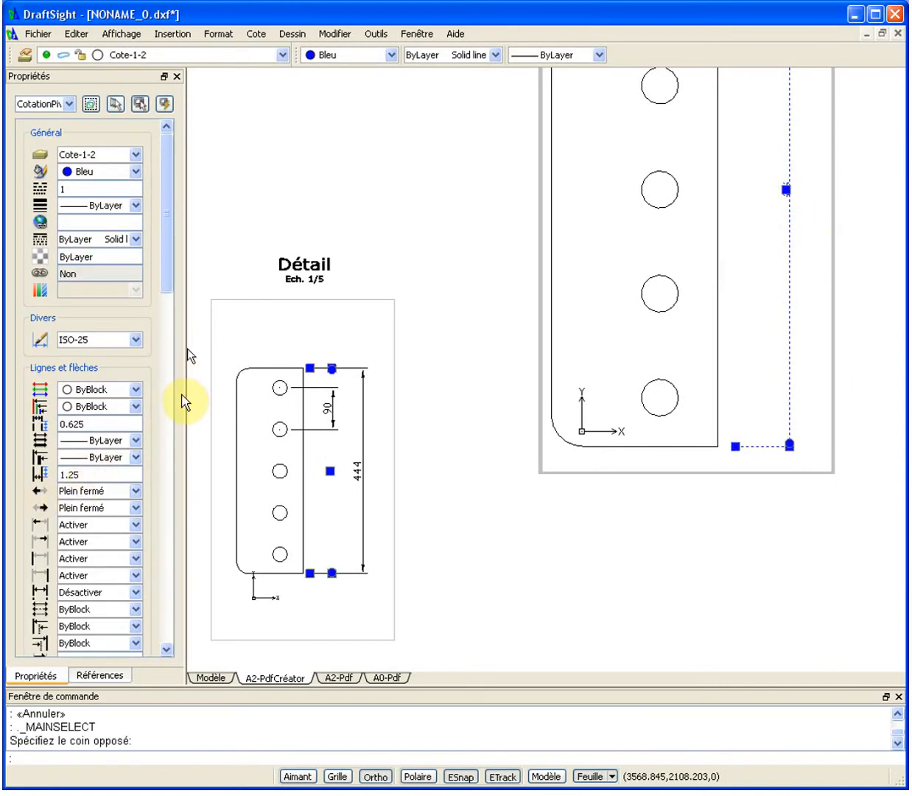
click(167, 413)
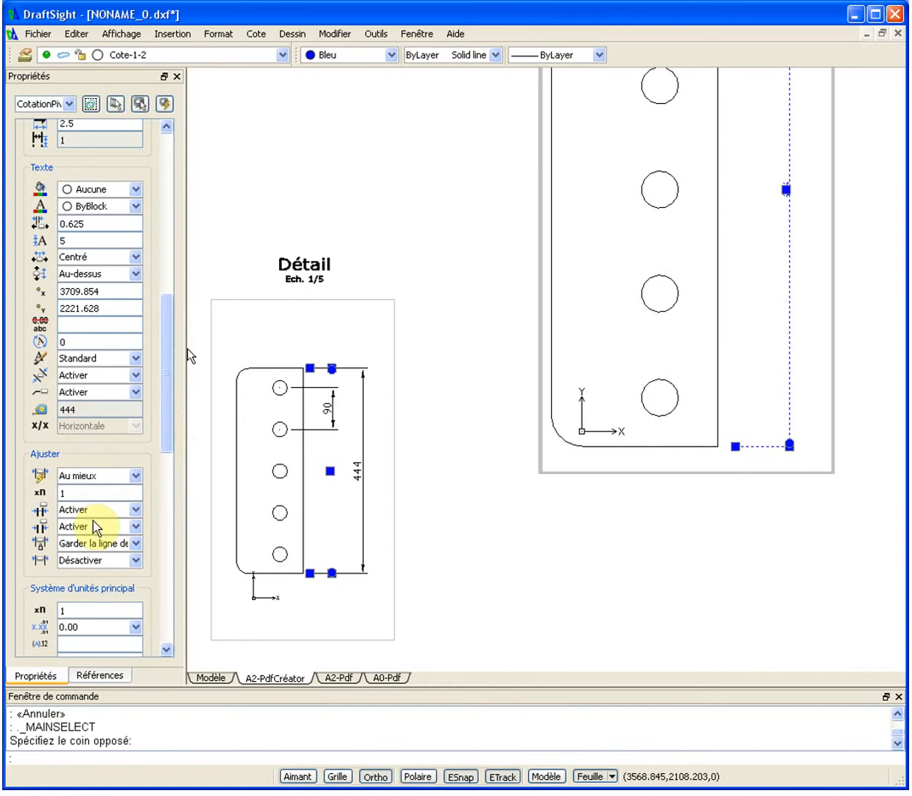
double_click(91, 235)
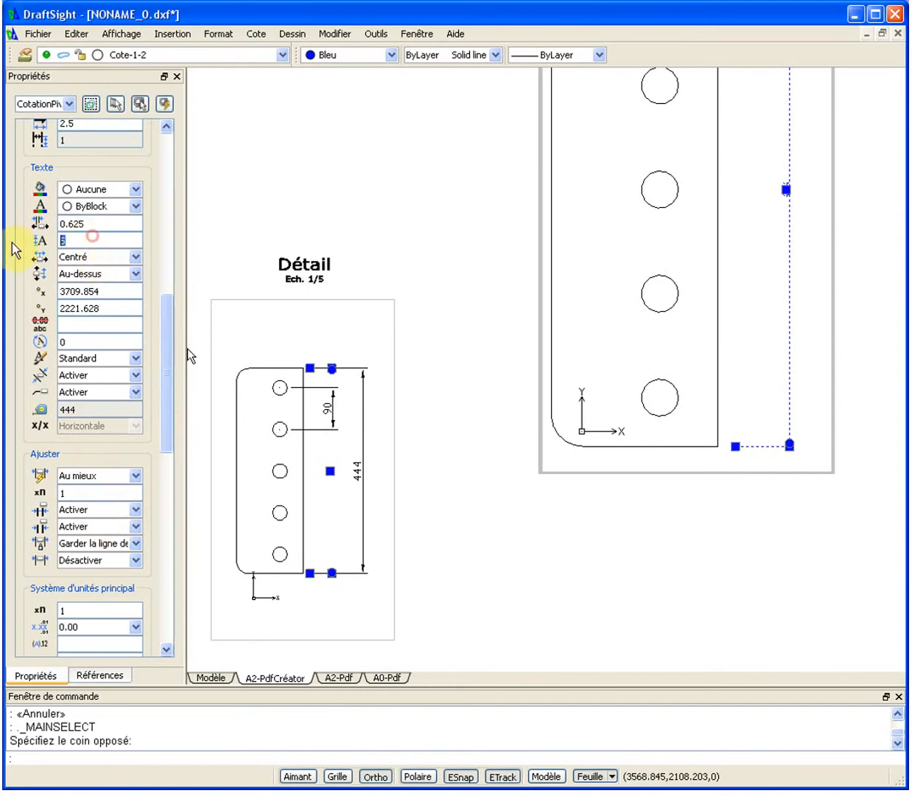
text(8)
key(Tab)
key(Escape)
key(Escape)
click(737, 513)
key(Escape)
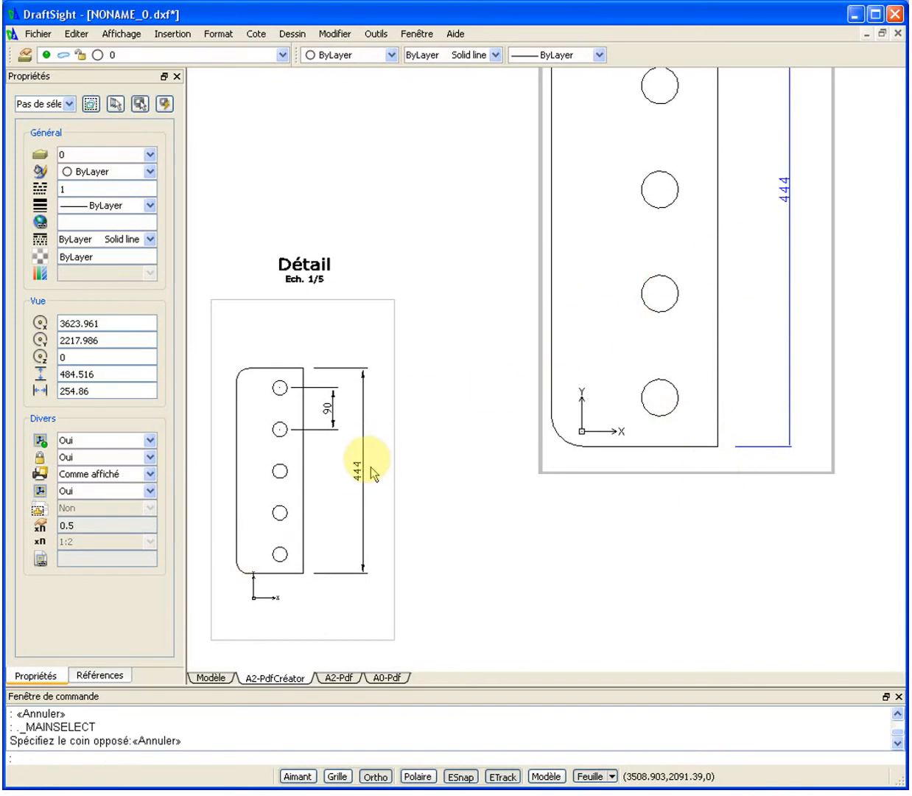
- Return to paper space and inspect the properties of the 444 dimension placed over the Détail view
double_click(410, 454)
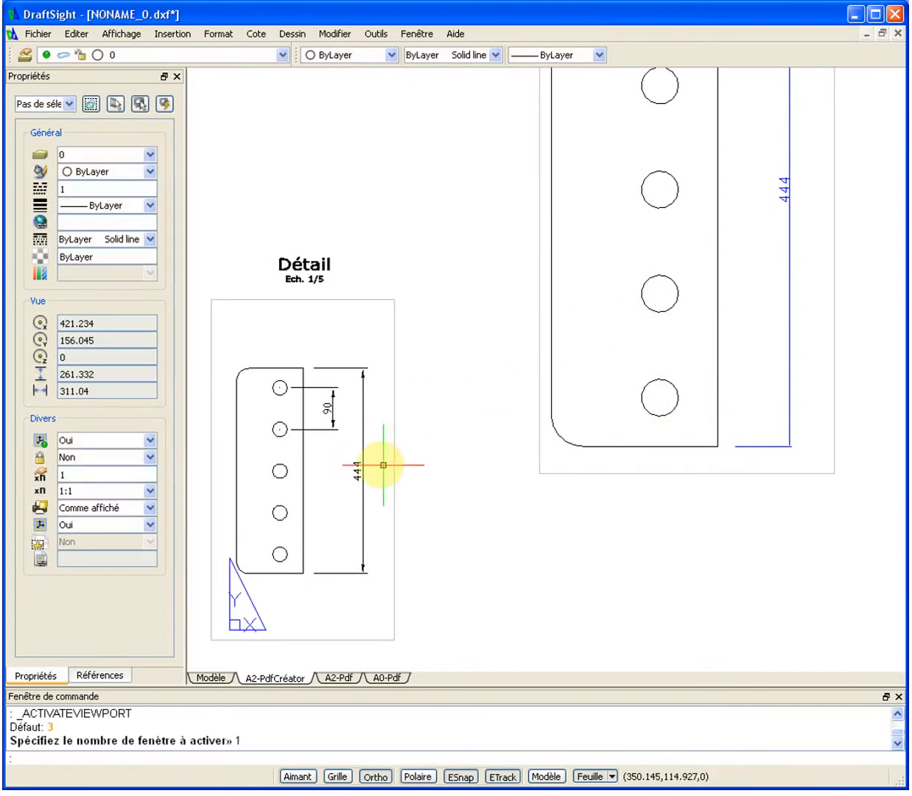
click(360, 464)
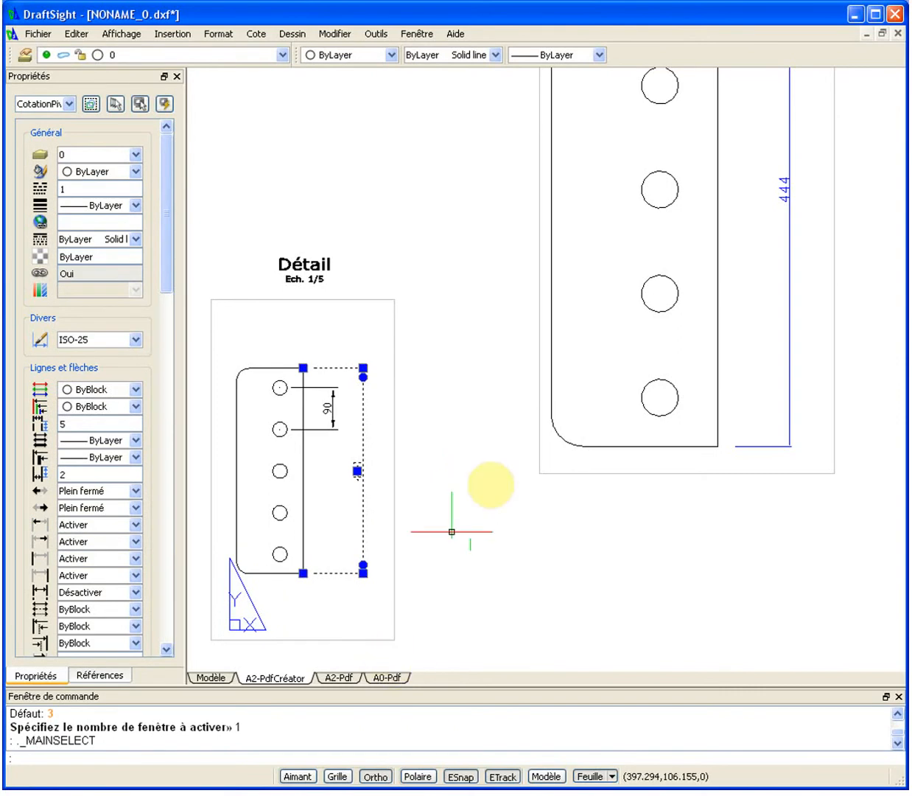
key(Escape)
scroll(814, 369, down, 5)
scroll(771, 412, up, 4)
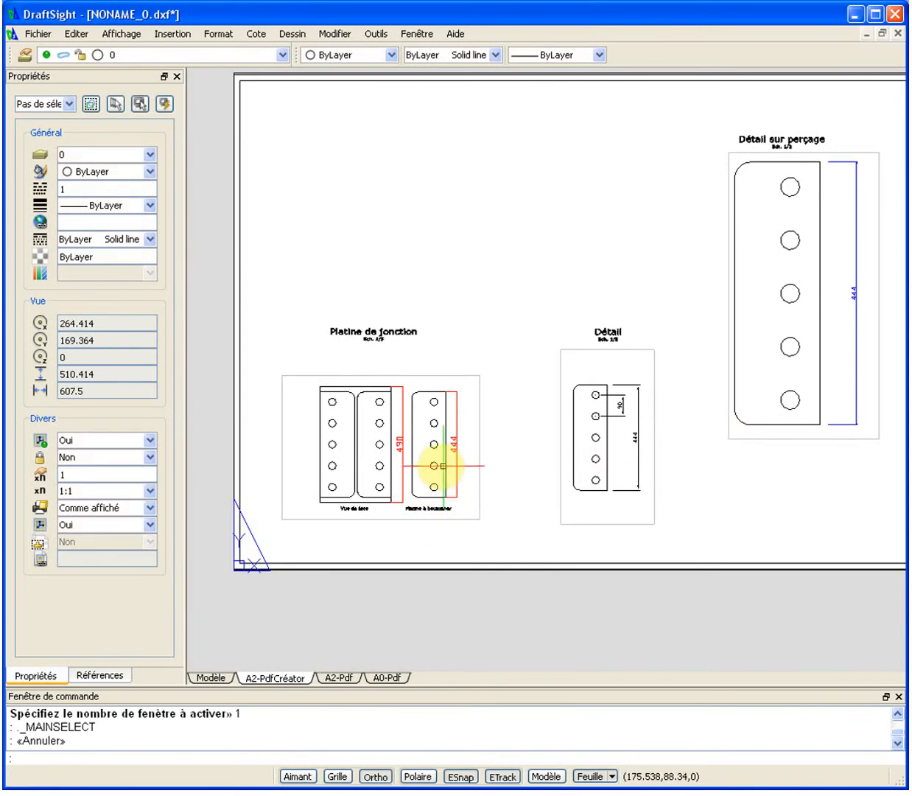
- Switch to model space and inspect the two overlapping 490 dimensions together
click(215, 678)
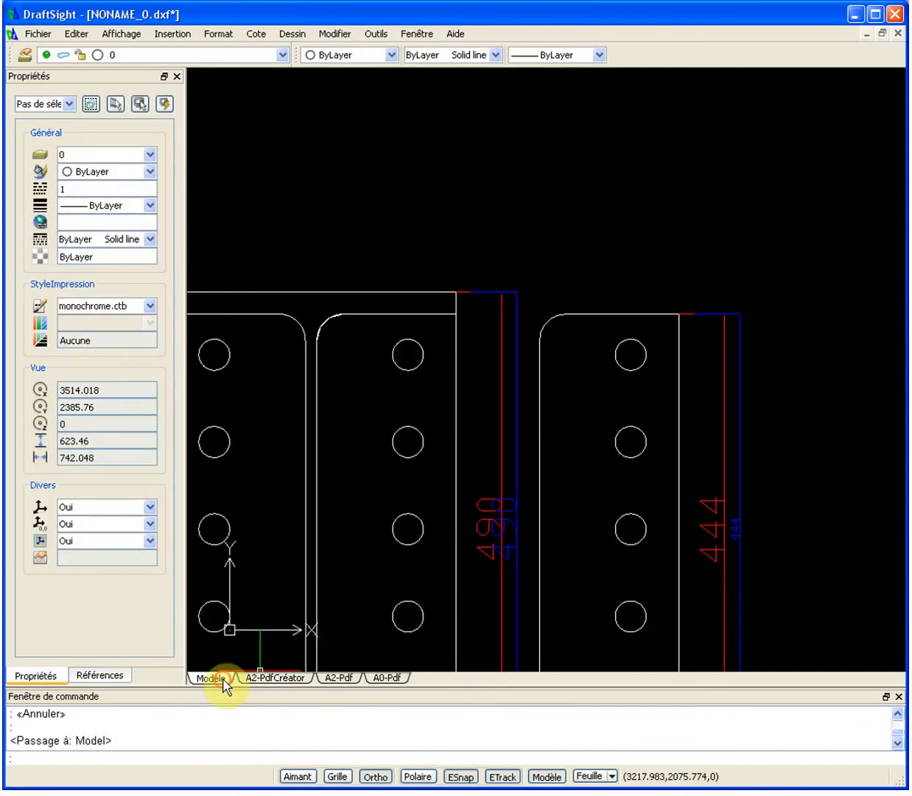
mouse_move(432, 566)
middle_down()
mouse_move(451, 434)
mouse_move(485, 398)
middle_up()
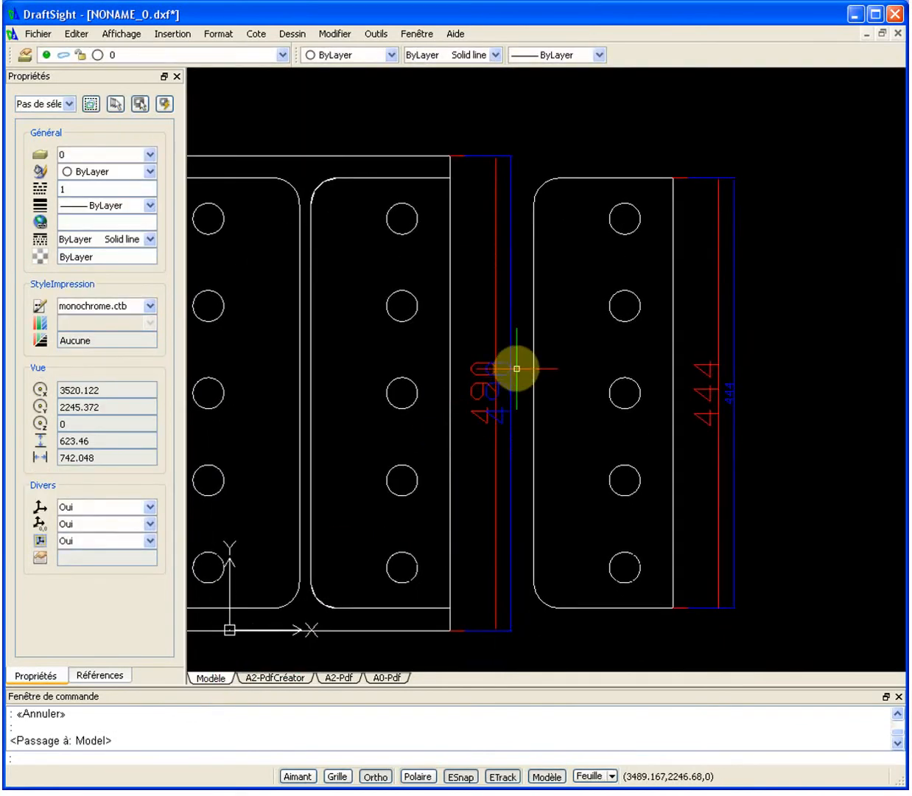
click(501, 375)
click(483, 397)
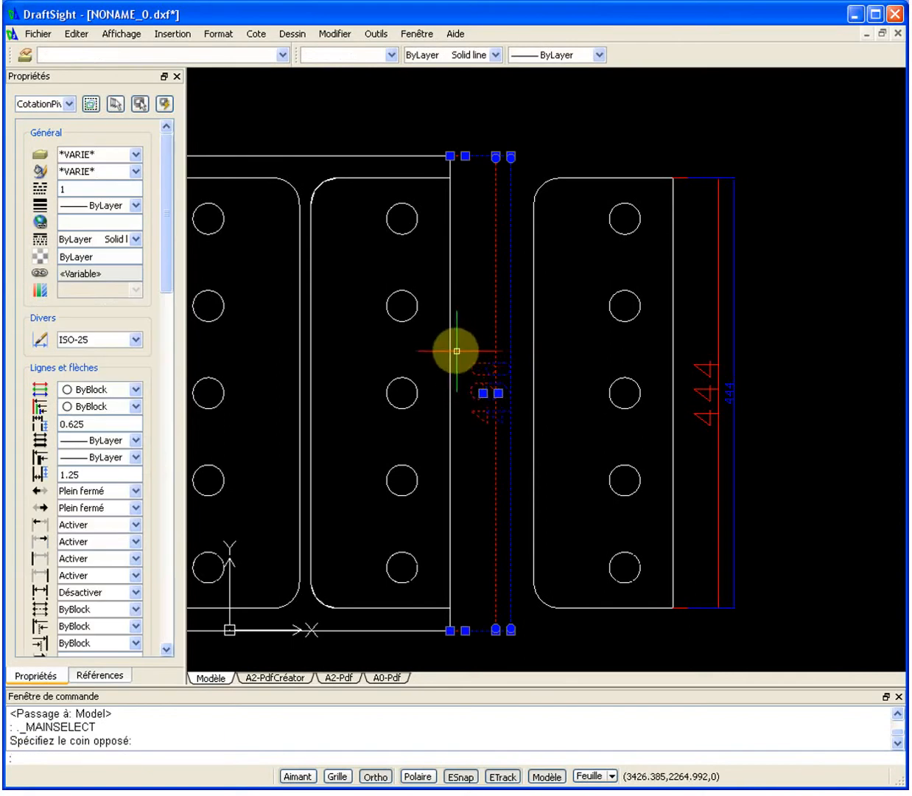
key(Escape)
- Check the layers assigned to the red and the blue 490 dimensions one at a time
click(168, 56)
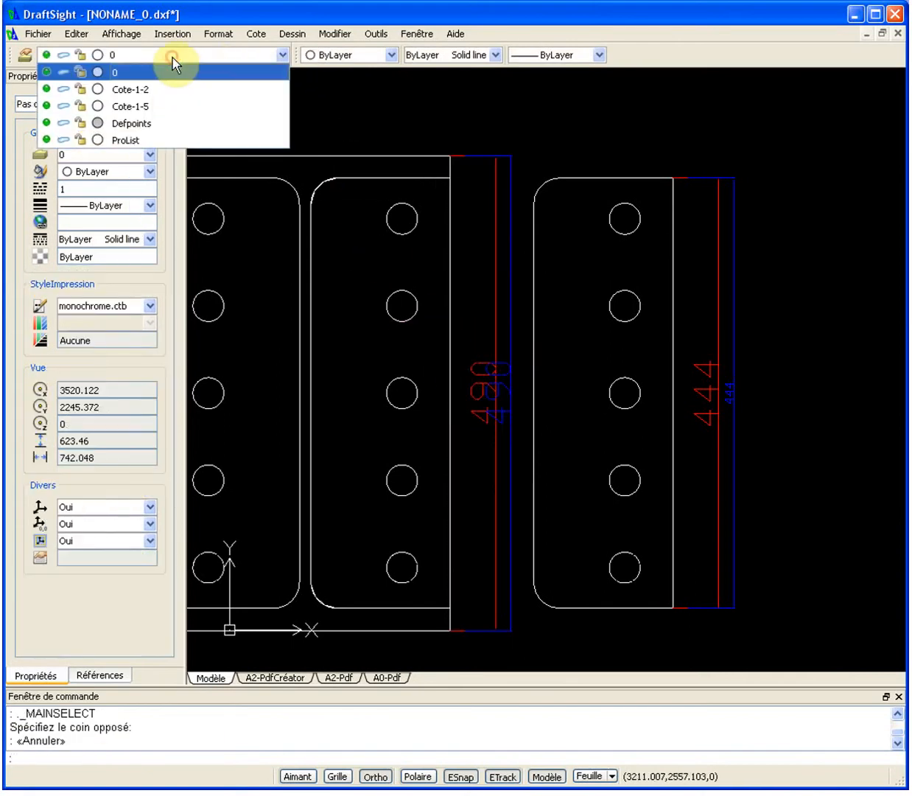
click(507, 228)
click(497, 226)
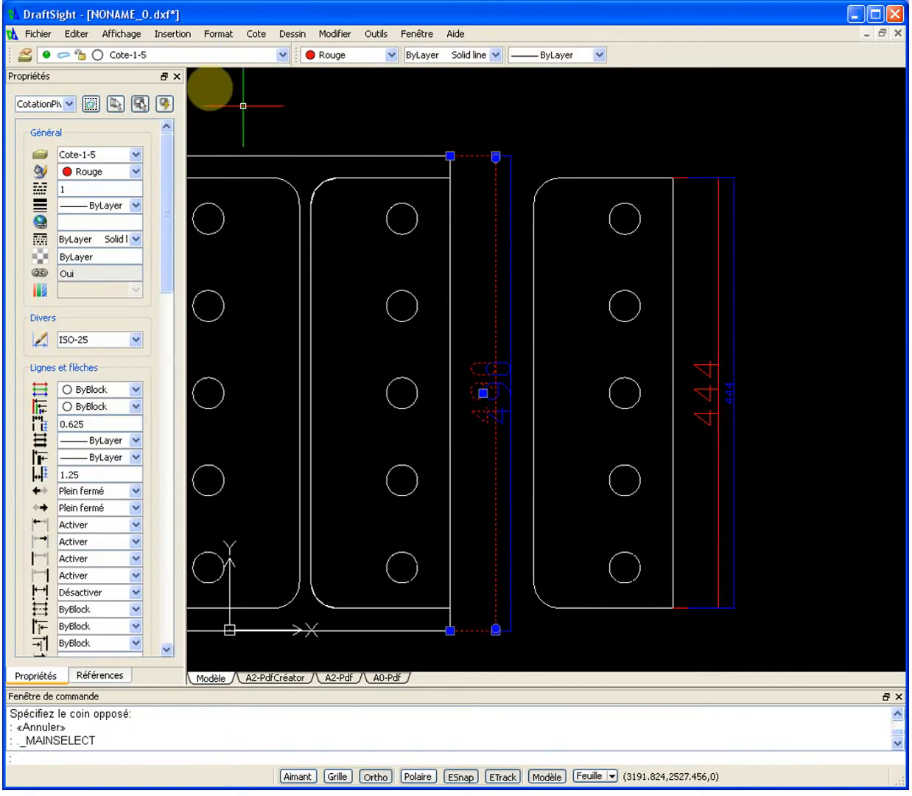
key(Escape)
click(514, 202)
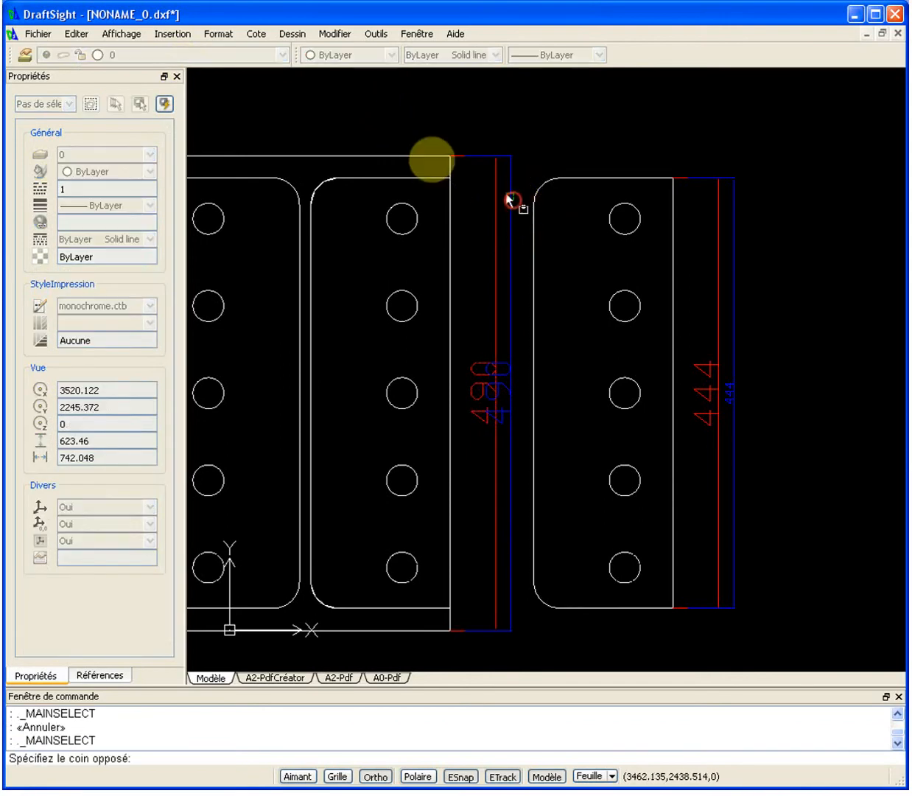
click(320, 127)
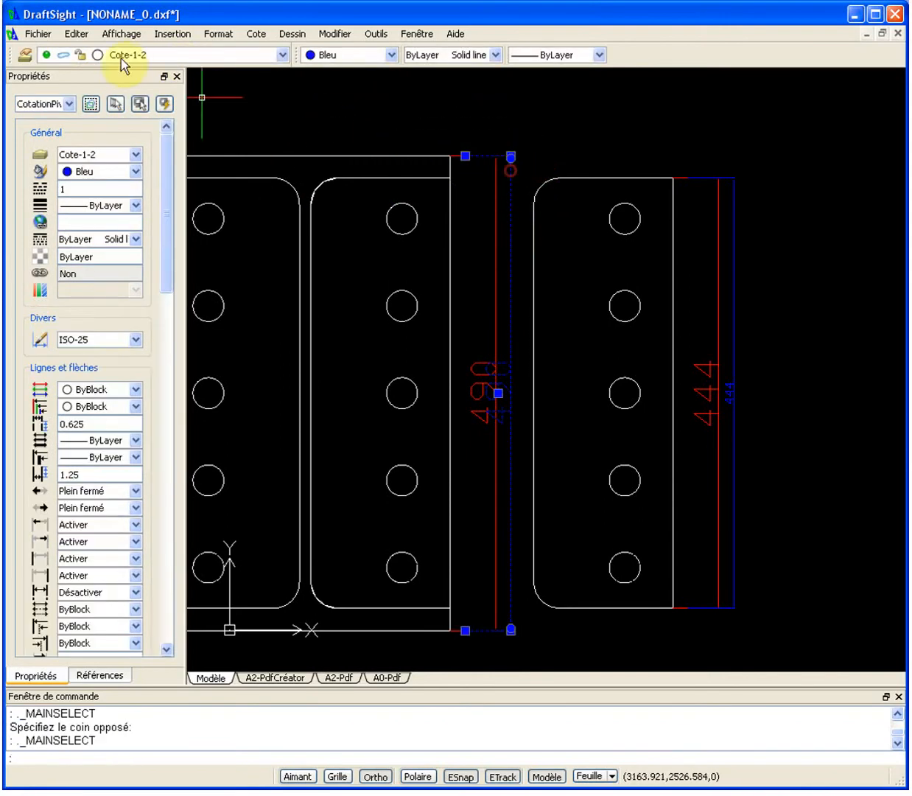
click(159, 62)
click(160, 62)
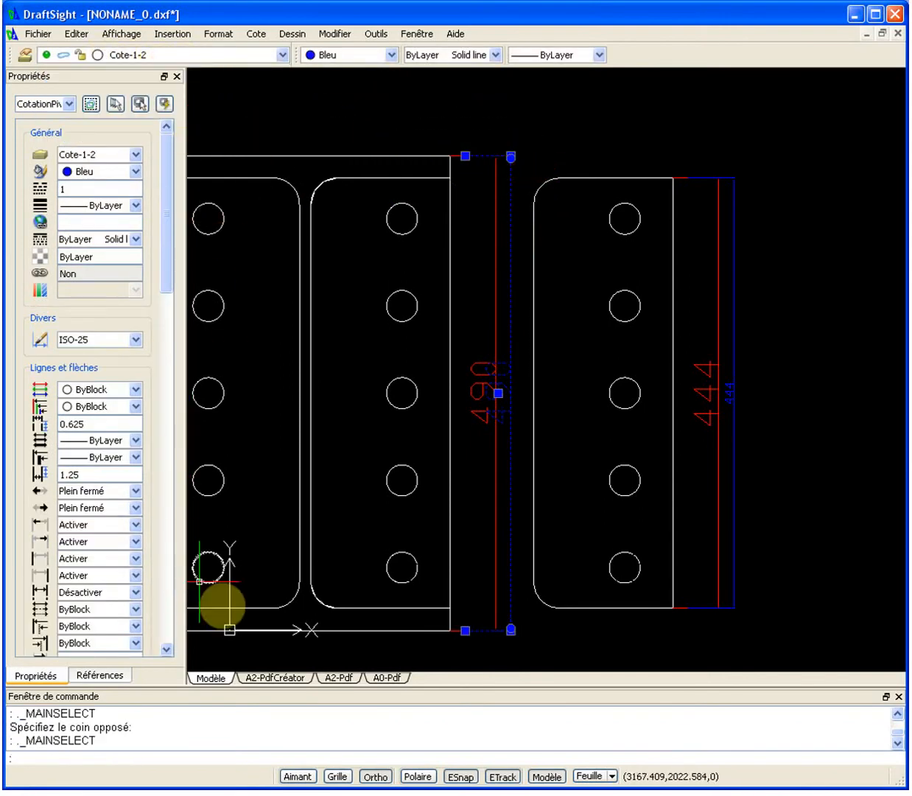
- Go back to the A2-PdfCréator sheet and make the Platine de jonction viewport active
click(295, 677)
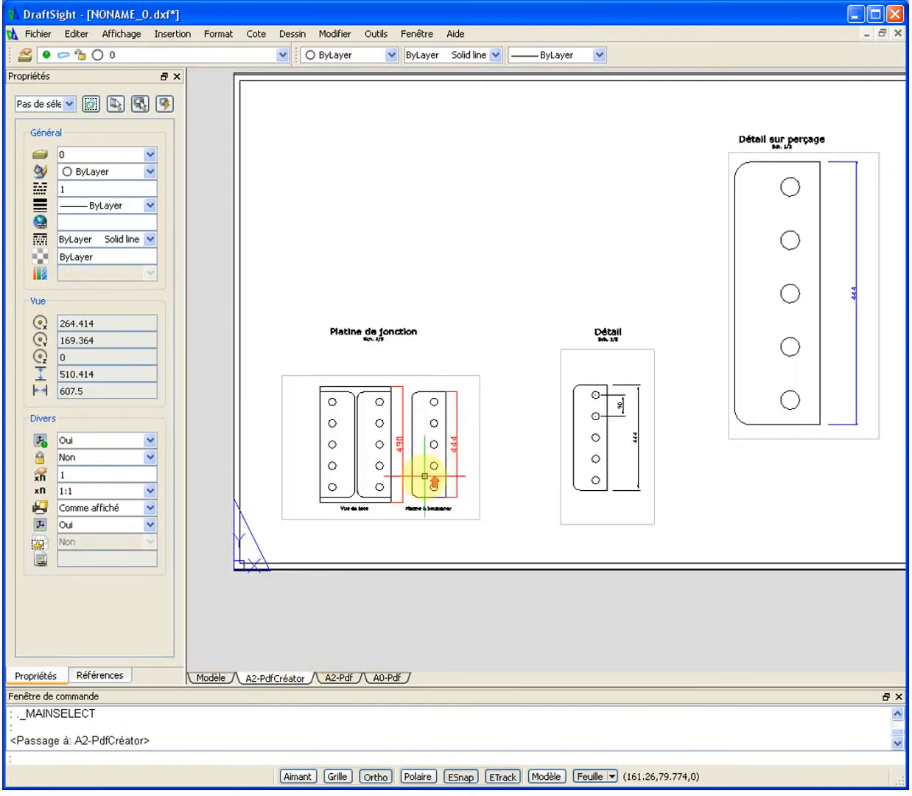
scroll(424, 476, up, 3)
click(488, 457)
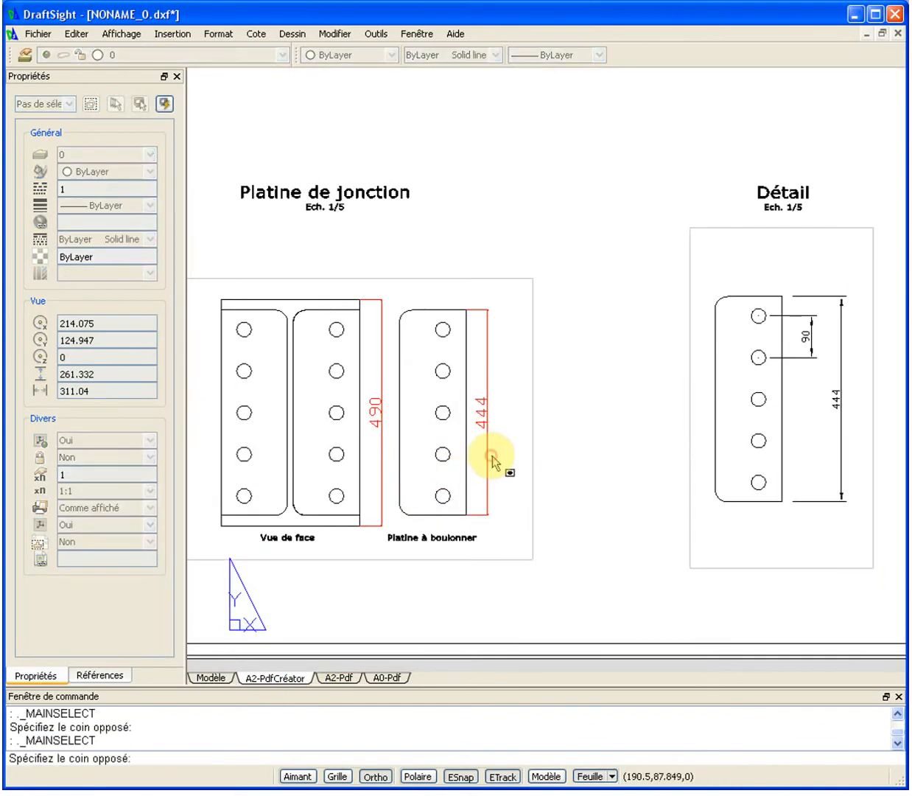
double_click(490, 453)
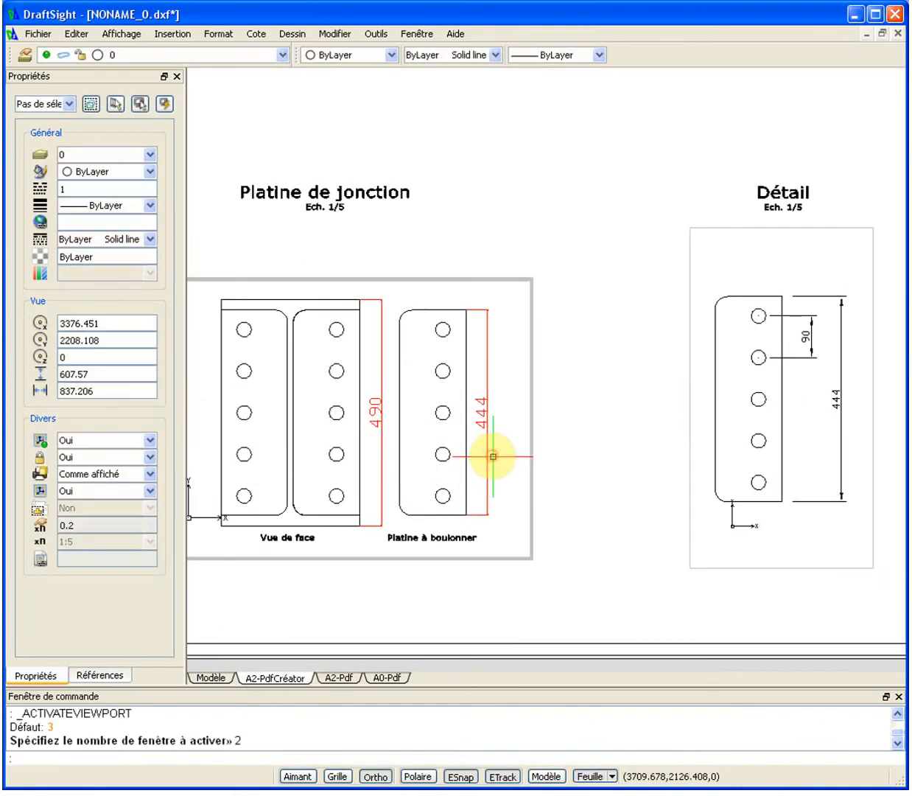
- Review the layers' active-viewport freeze states for Platine de jonction, cancel the layer manager and return to paper space
click(26, 56)
drag(385, 391, 590, 359)
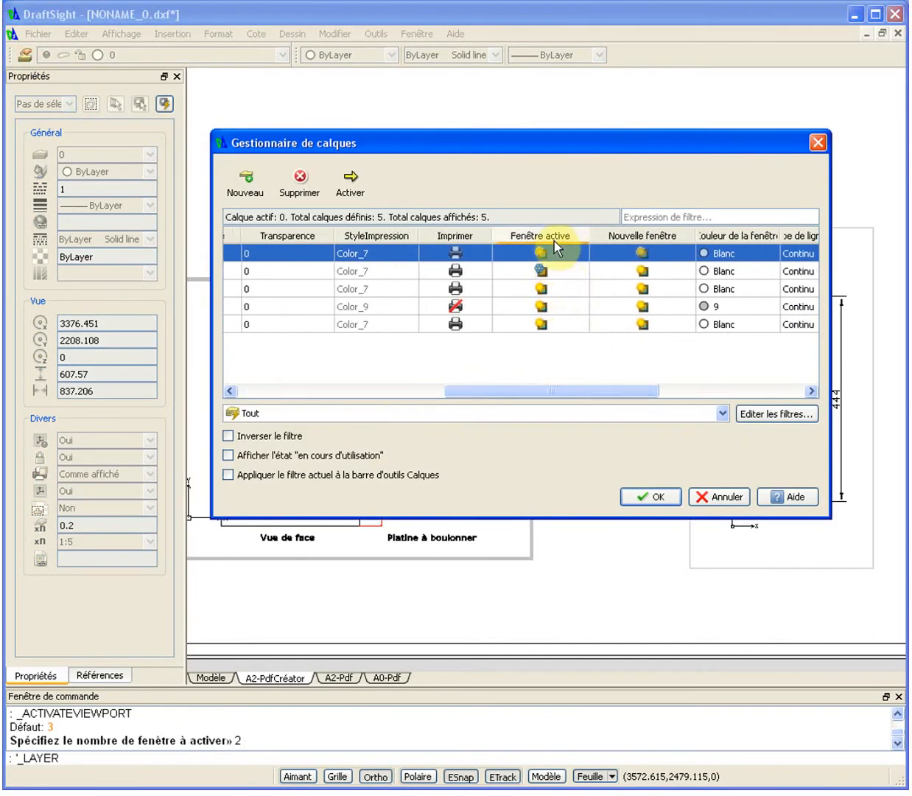
click(718, 497)
double_click(590, 469)
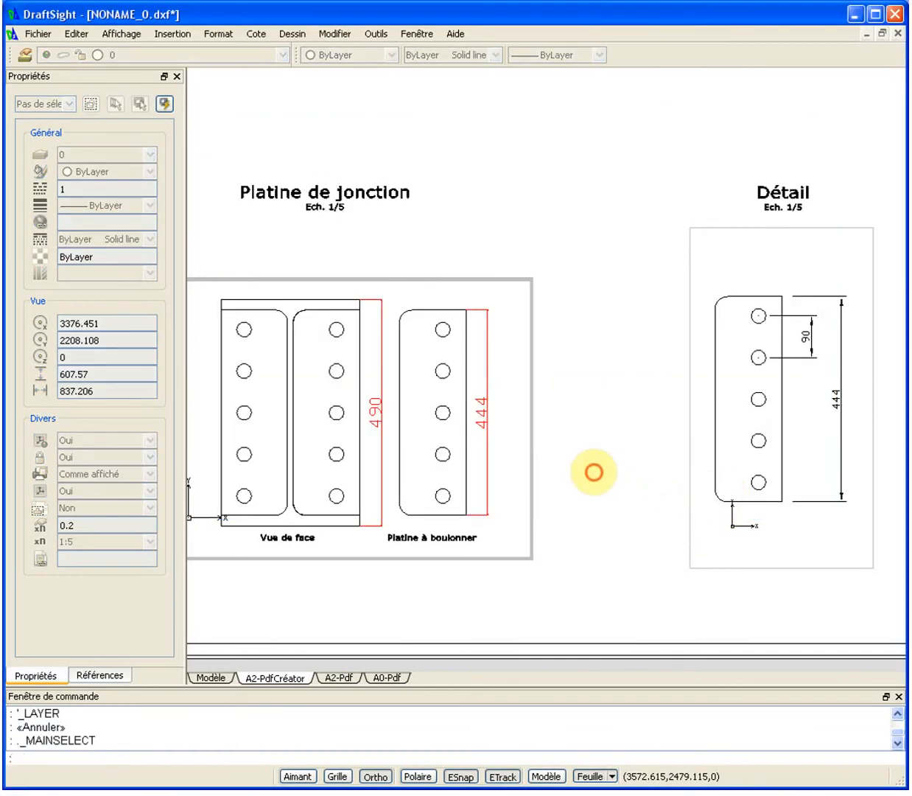
- Select the Platine de jonction viewport frame in paper space to inspect its properties
scroll(586, 484, down, 2)
middle_drag(586, 487, 455, 568)
scroll(529, 498, down, 1)
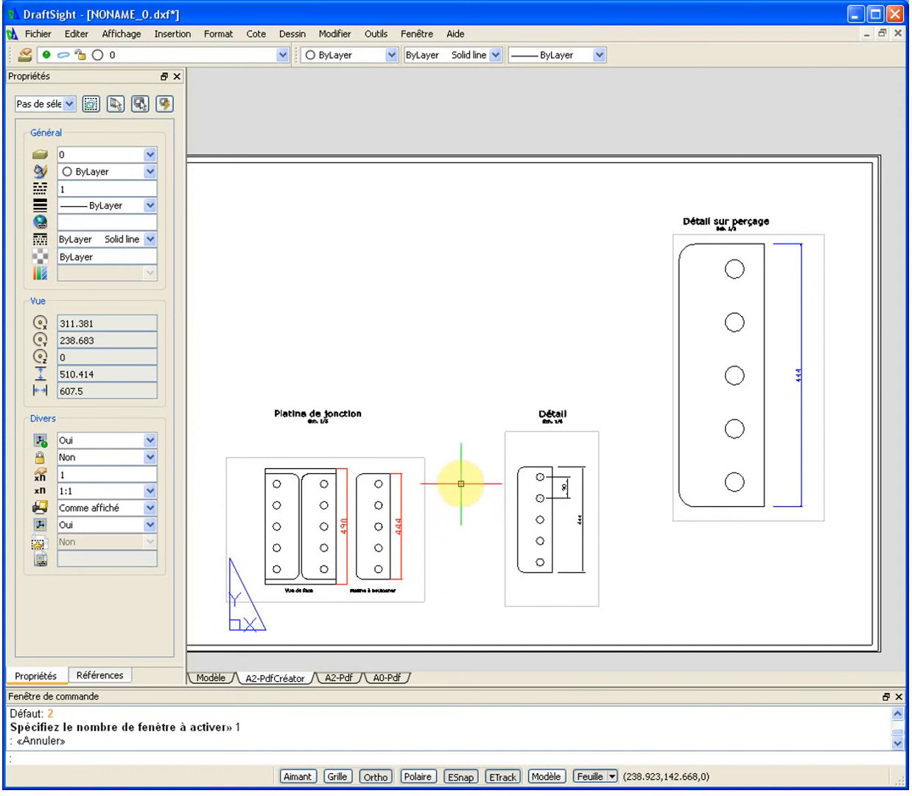
click(444, 438)
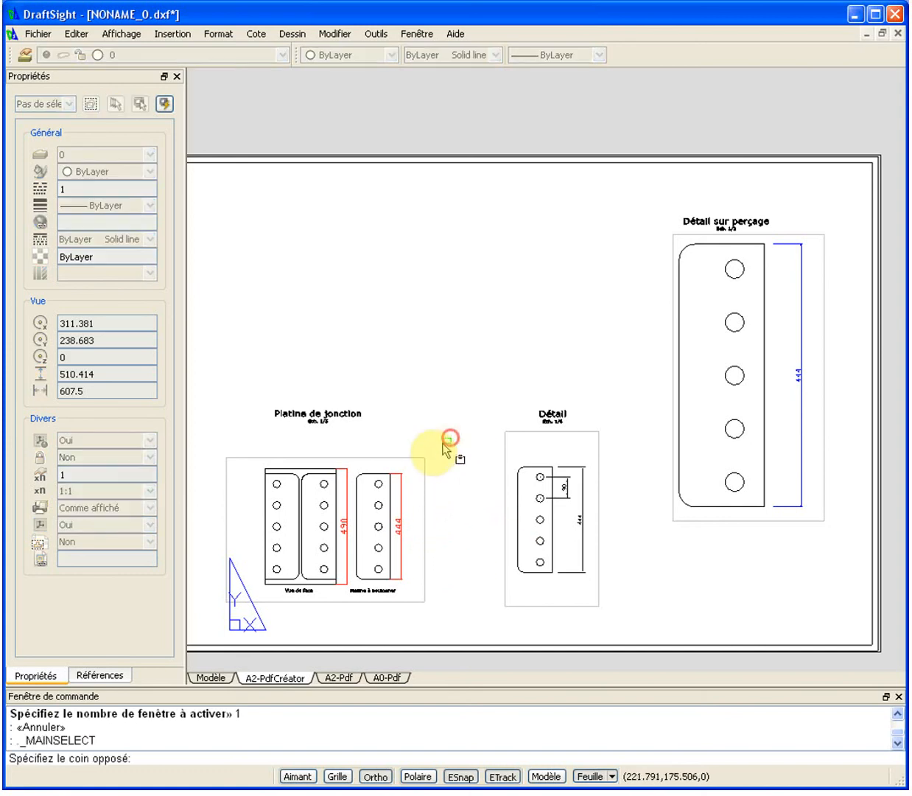
click(418, 465)
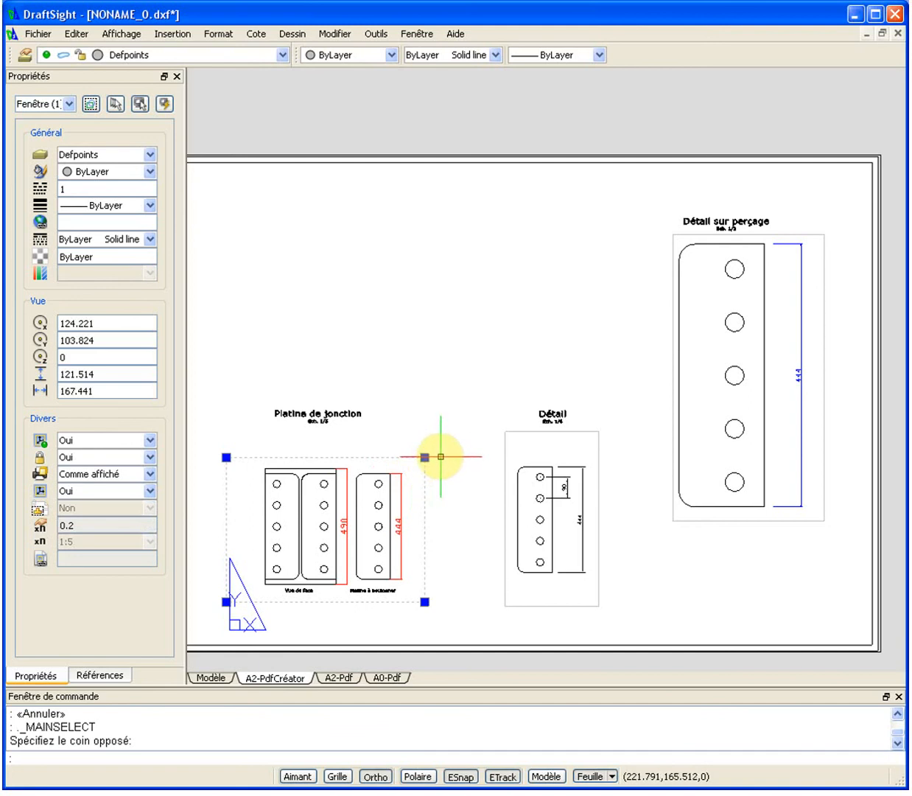